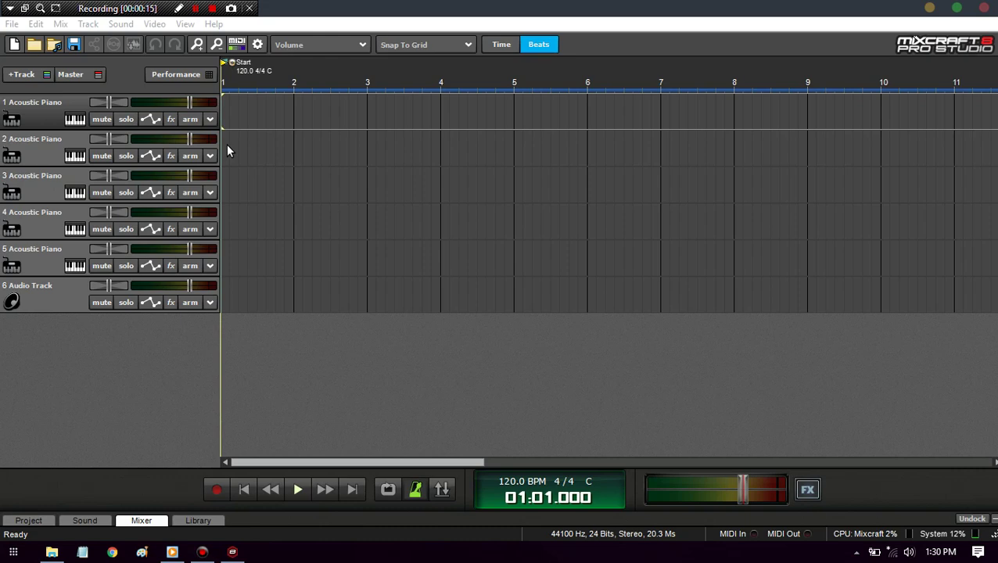
Step: Add a Send 1 send track below the six tracks and shrink it to hide its automation lane
{"action": "left_click", "coordinate": [146, 120]}
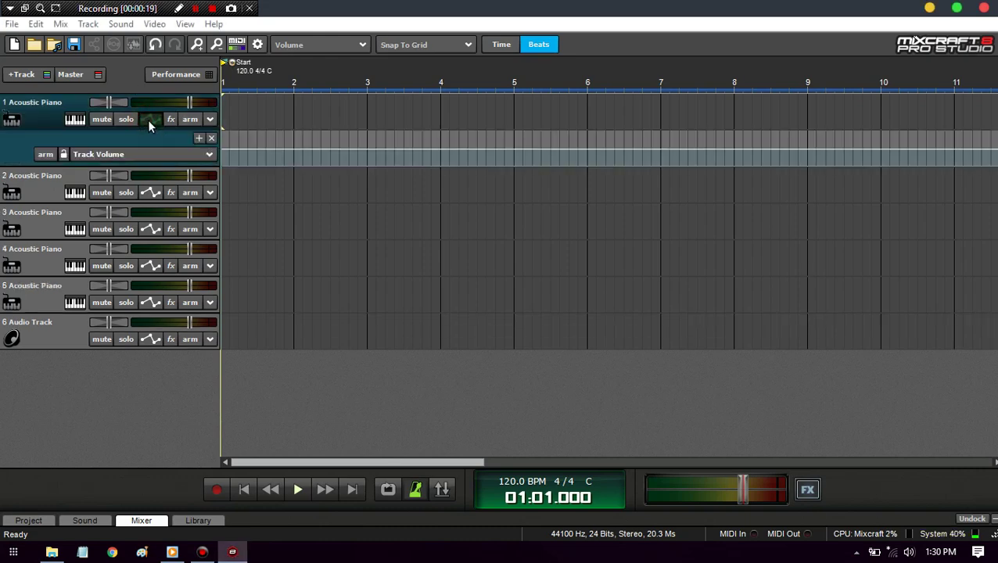
{"action": "left_click", "coordinate": [147, 120]}
{"action": "left_click", "coordinate": [28, 74]}
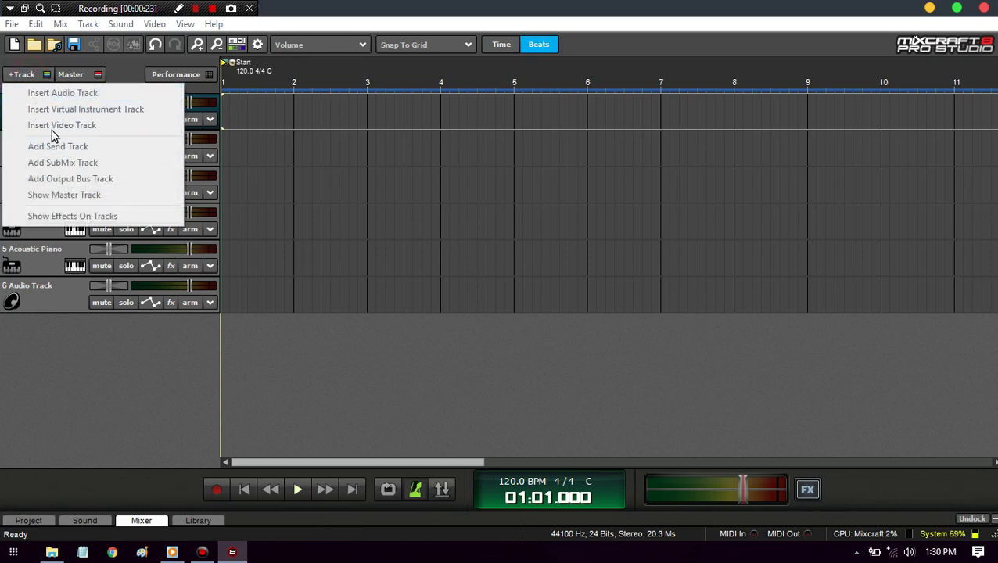
{"action": "left_click", "coordinate": [56, 147]}
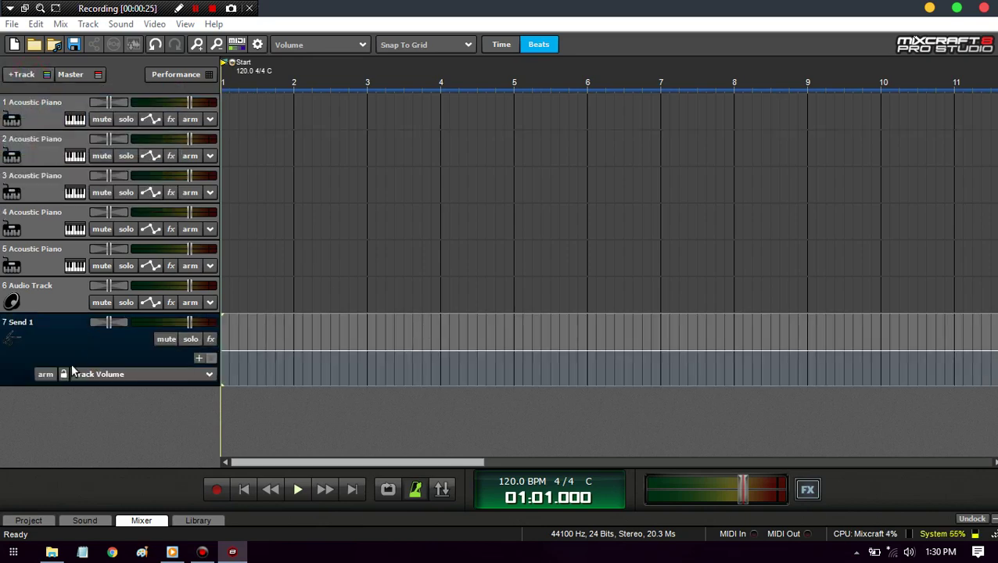
{"action": "left_click_drag", "start_coordinate": [79, 384], "coordinate": [126, 350]}
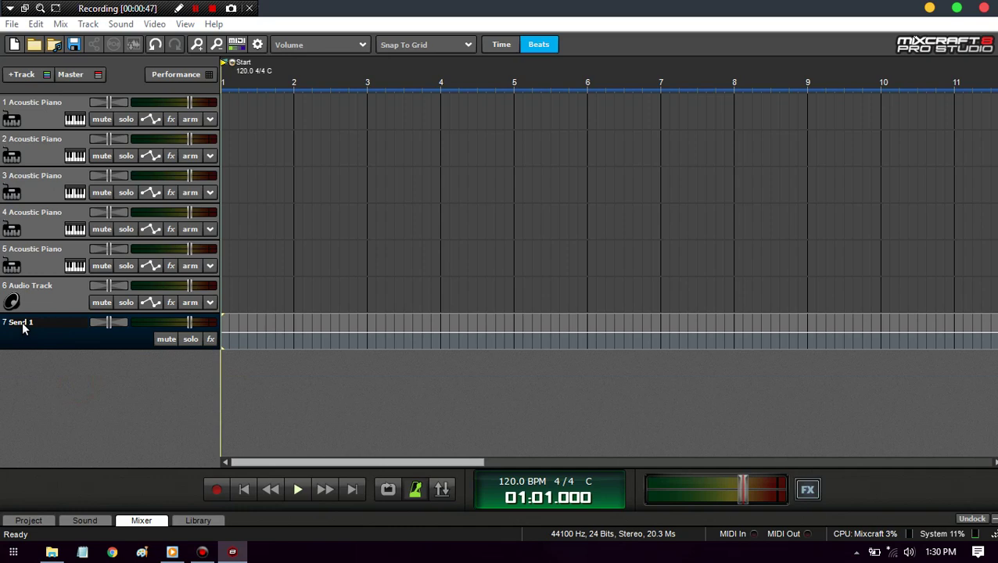
Step: Load Classic Delay onto Acoustic Piano track 1 and show its automation lane
{"action": "left_click", "coordinate": [171, 119]}
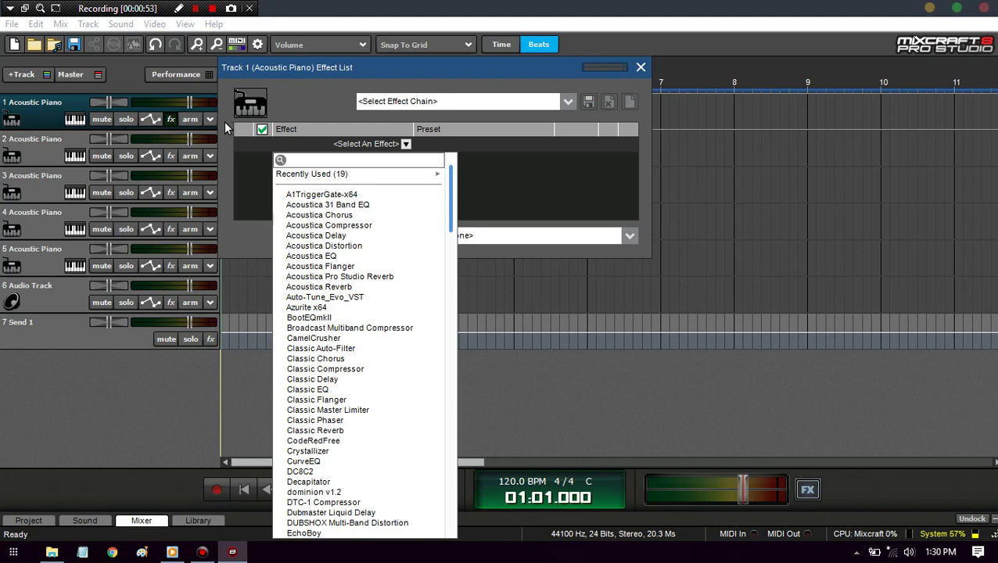
{"action": "left_click", "coordinate": [342, 380]}
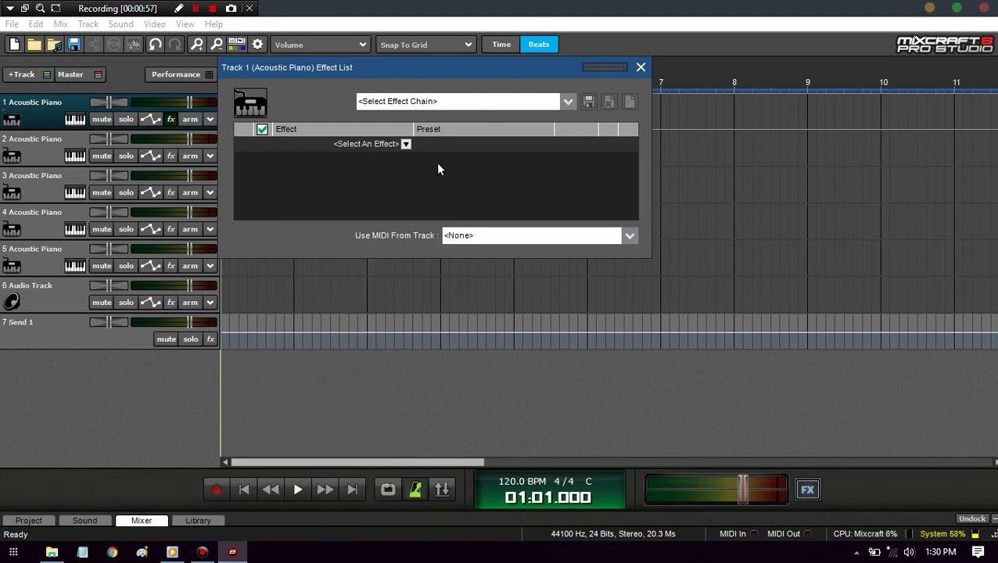
{"action": "left_click", "coordinate": [641, 68]}
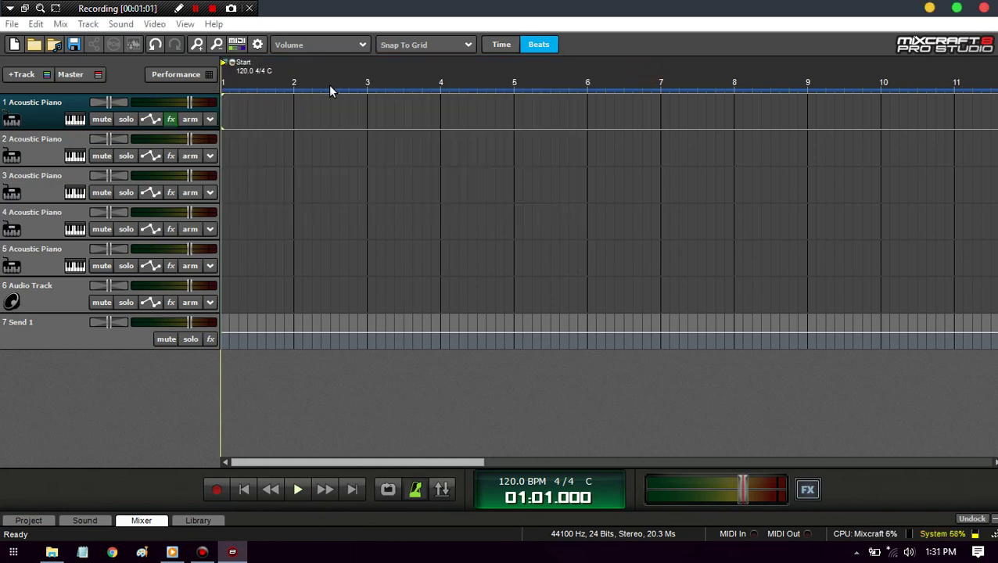
{"action": "left_click", "coordinate": [150, 119]}
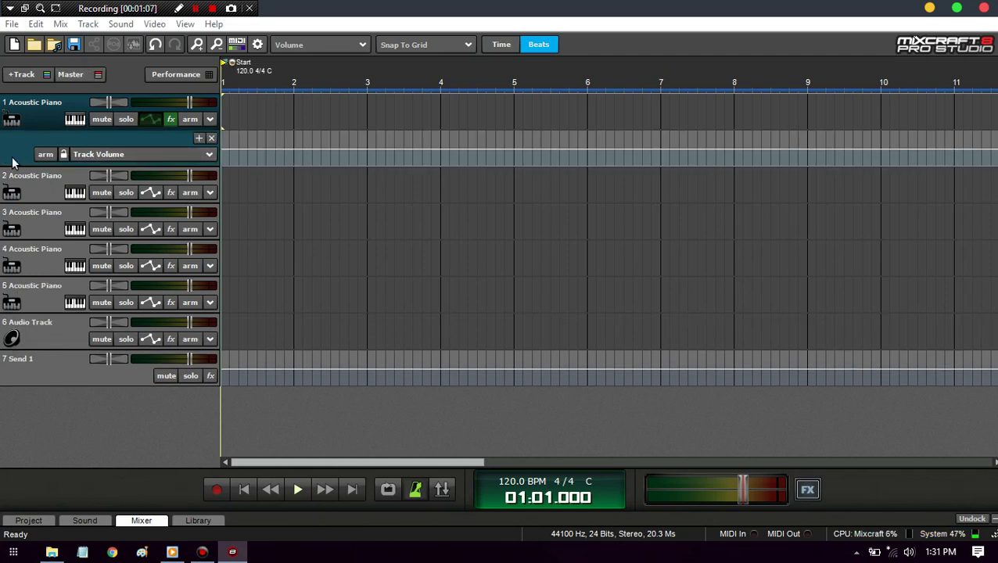
Step: Add Classic Delay to the Send 1 track, replacing the Classic Compressor picked by mistake
{"action": "left_click", "coordinate": [210, 376]}
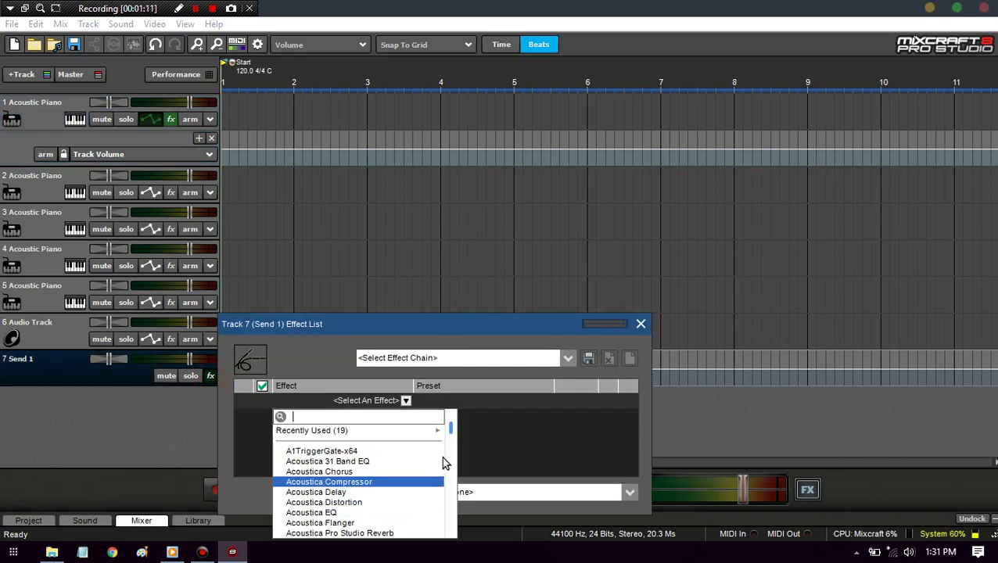
{"action": "left_click_drag", "start_coordinate": [450, 430], "coordinate": [452, 441]}
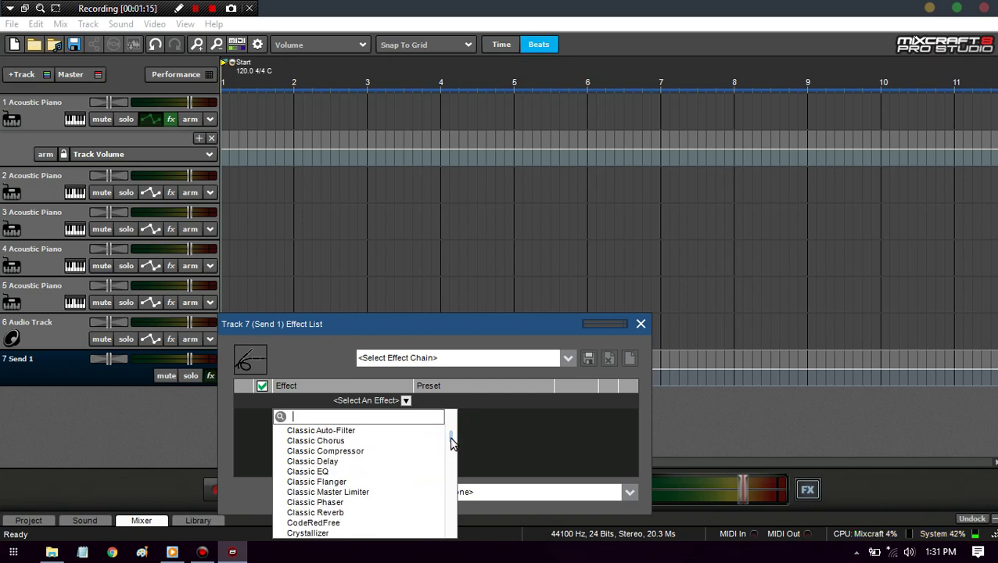
{"action": "left_click", "coordinate": [435, 461]}
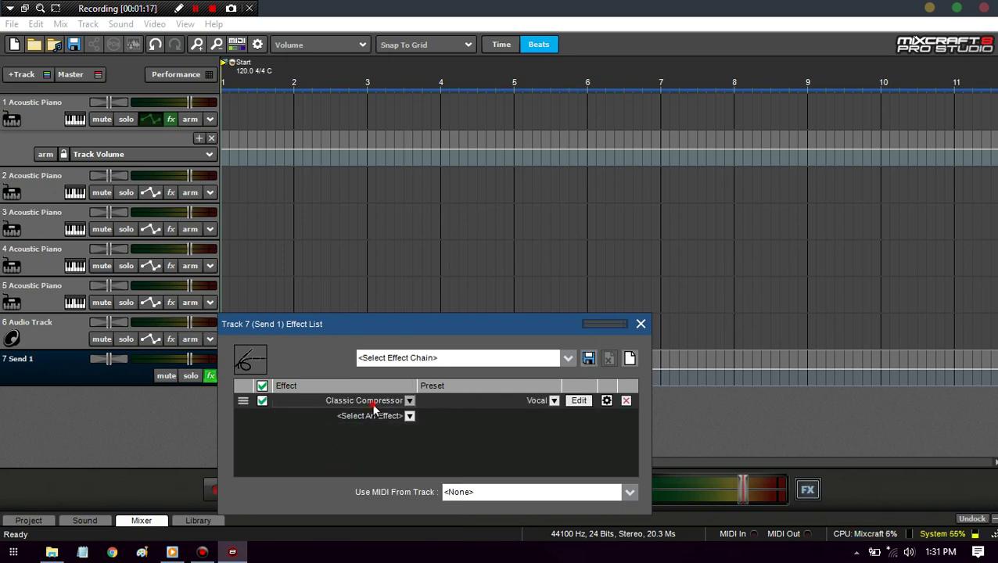
{"action": "left_click", "coordinate": [387, 402]}
{"action": "left_click", "coordinate": [371, 492]}
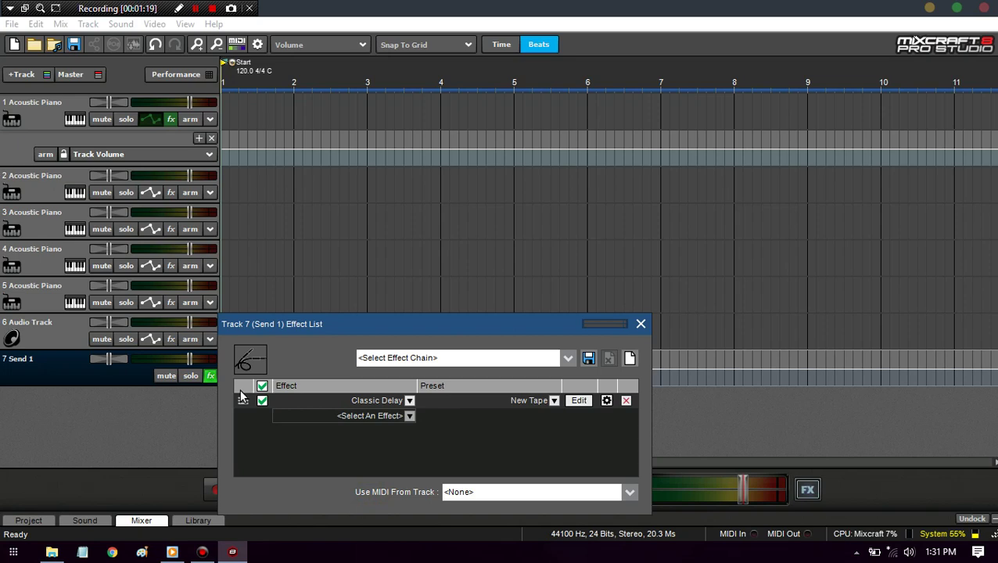
Step: Switch track 1's automation lane to its Send 1 level and raise that send
{"action": "left_click", "coordinate": [644, 324]}
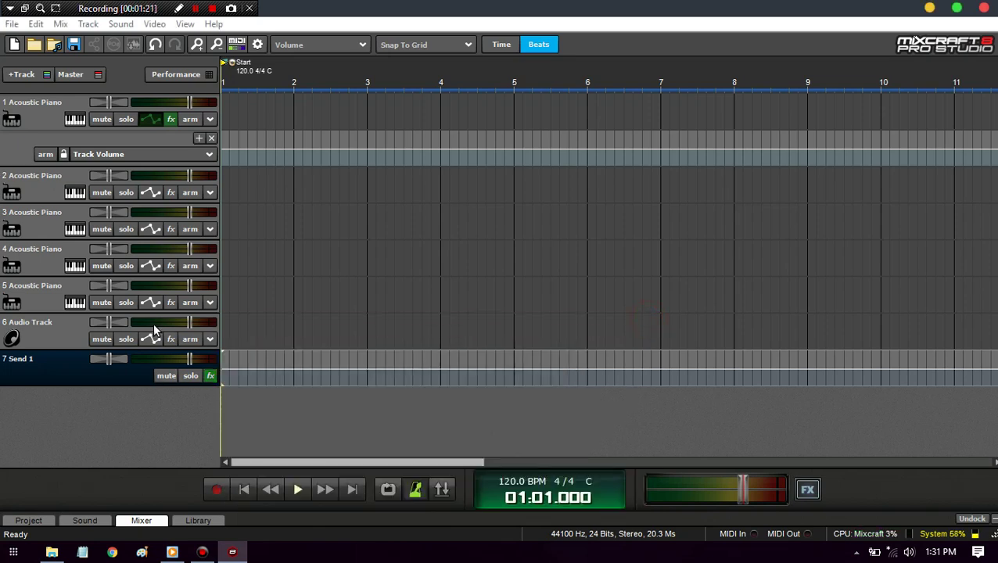
{"action": "left_click", "coordinate": [122, 156]}
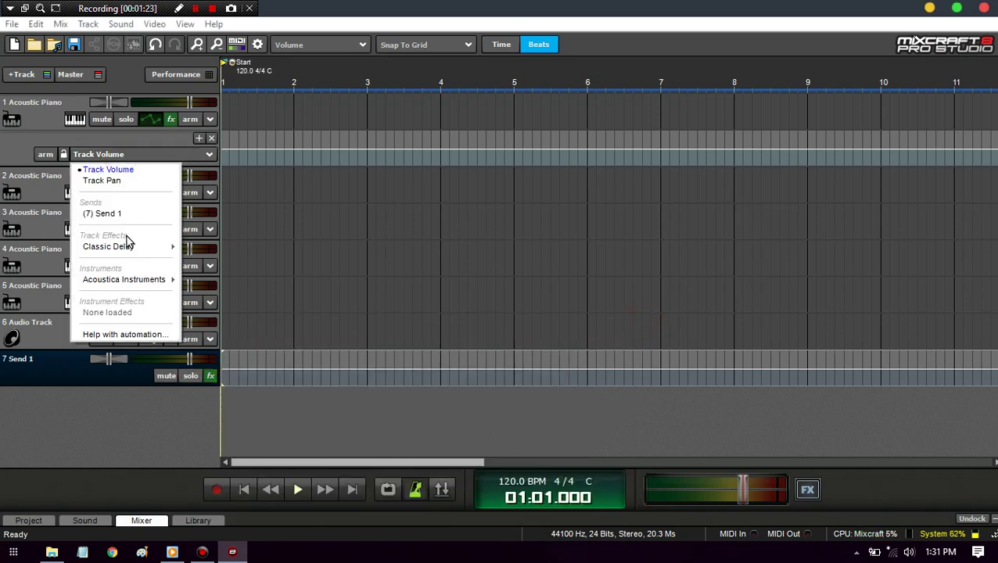
{"action": "left_click", "coordinate": [118, 216]}
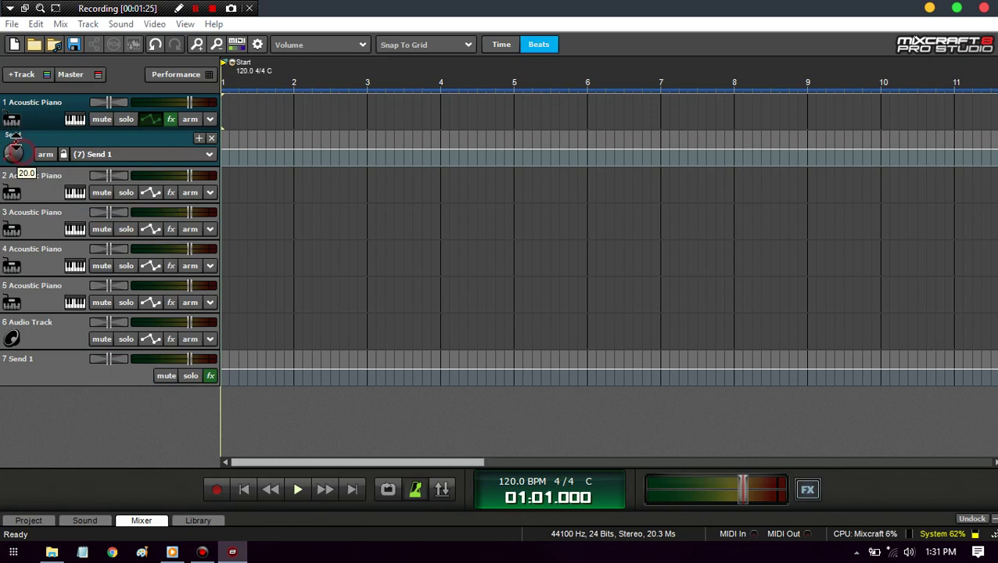
{"action": "left_click_drag", "start_coordinate": [13, 134], "coordinate": [14, 26]}
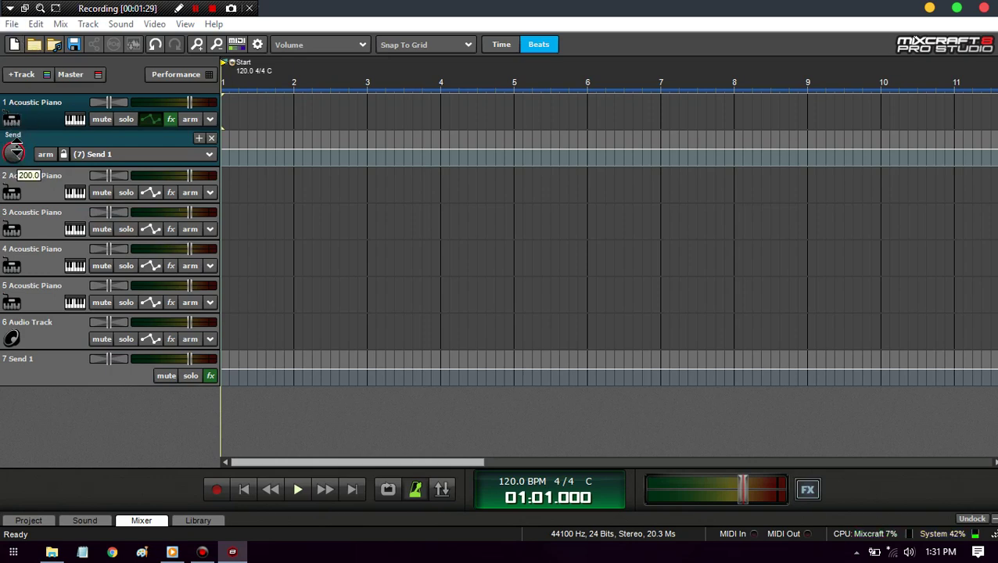
Step: Check Send 1's Classic Delay settings, then turn track 1's send level down to 0
{"action": "left_click", "coordinate": [211, 376]}
{"action": "left_click", "coordinate": [582, 402]}
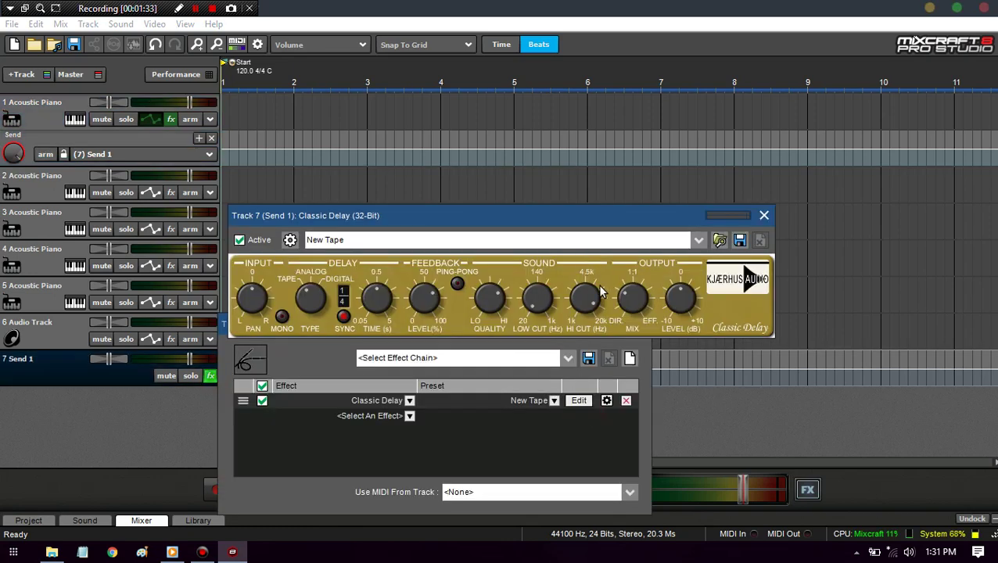
{"action": "left_click", "coordinate": [764, 216]}
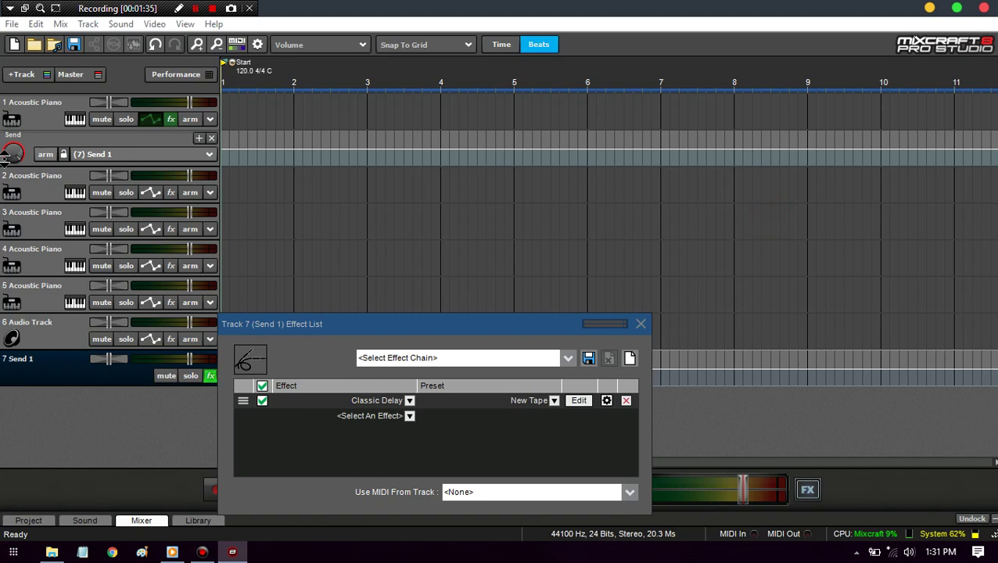
{"action": "left_click", "coordinate": [580, 400]}
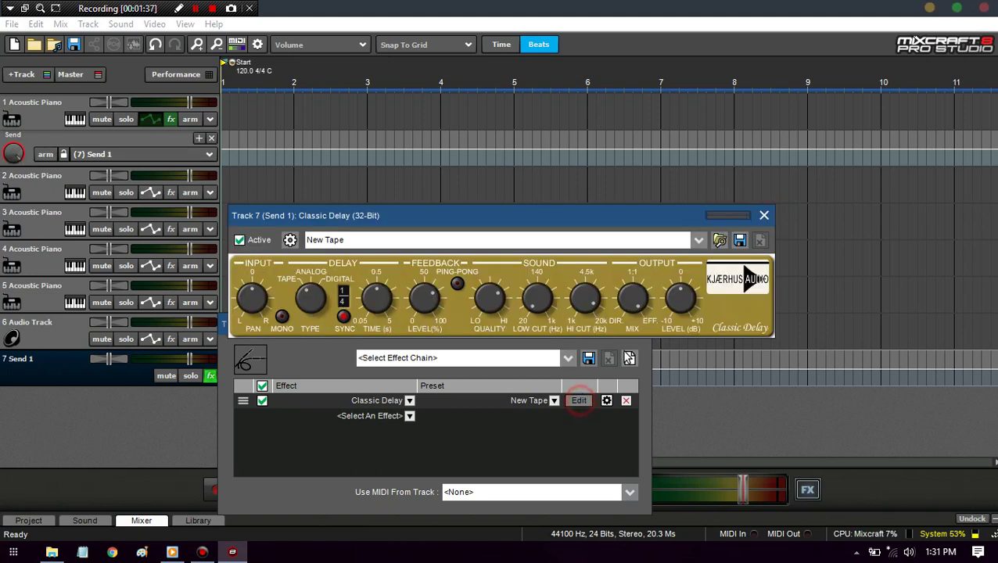
{"action": "left_click", "coordinate": [764, 216]}
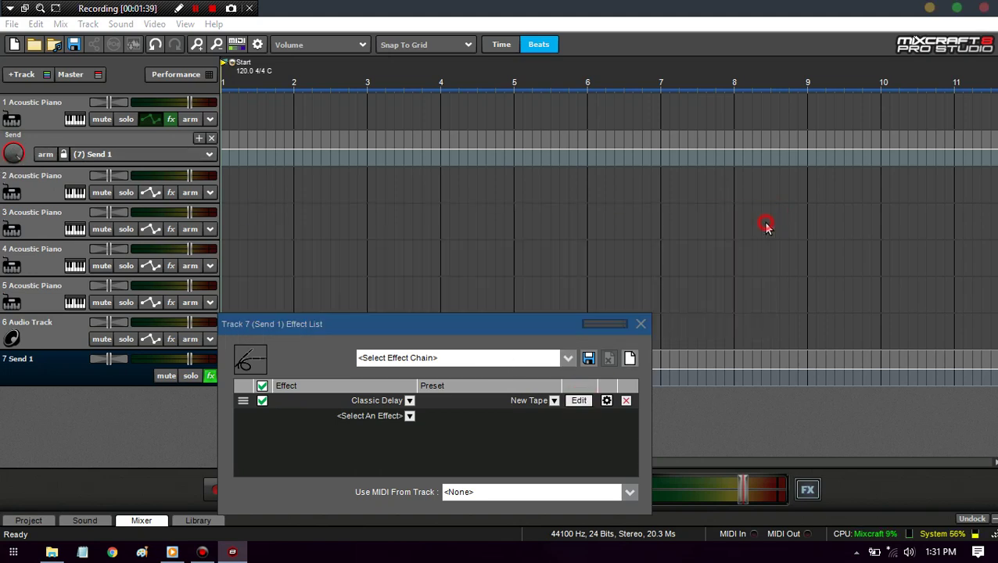
{"action": "left_click", "coordinate": [638, 322]}
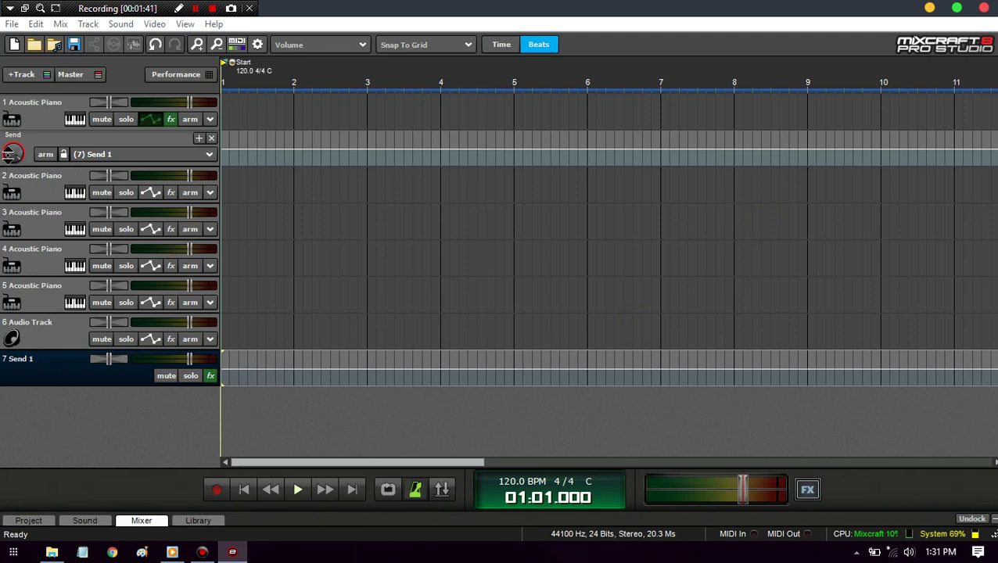
{"action": "left_click", "coordinate": [12, 154]}
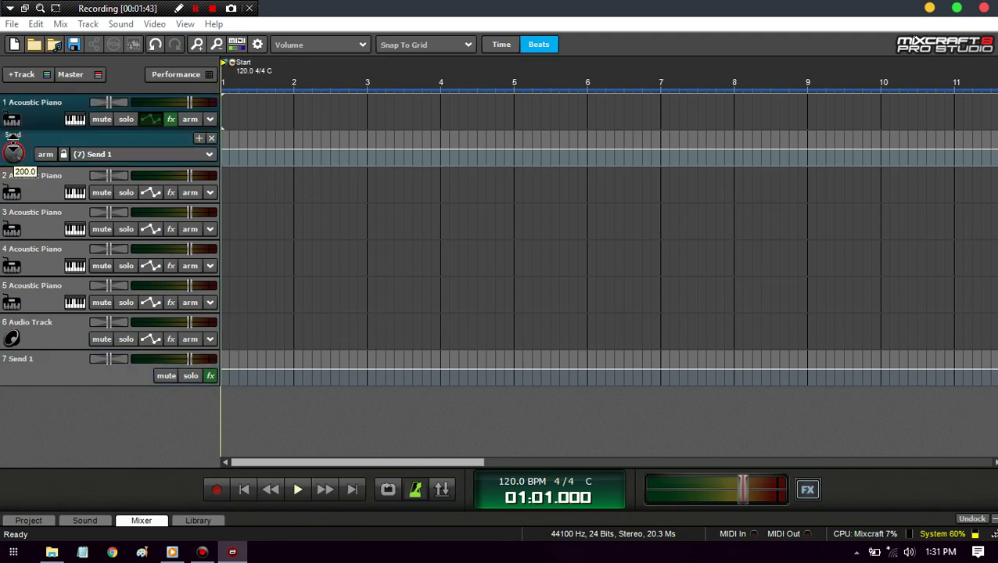
{"action": "left_click_drag", "start_coordinate": [14, 149], "coordinate": [23, 200]}
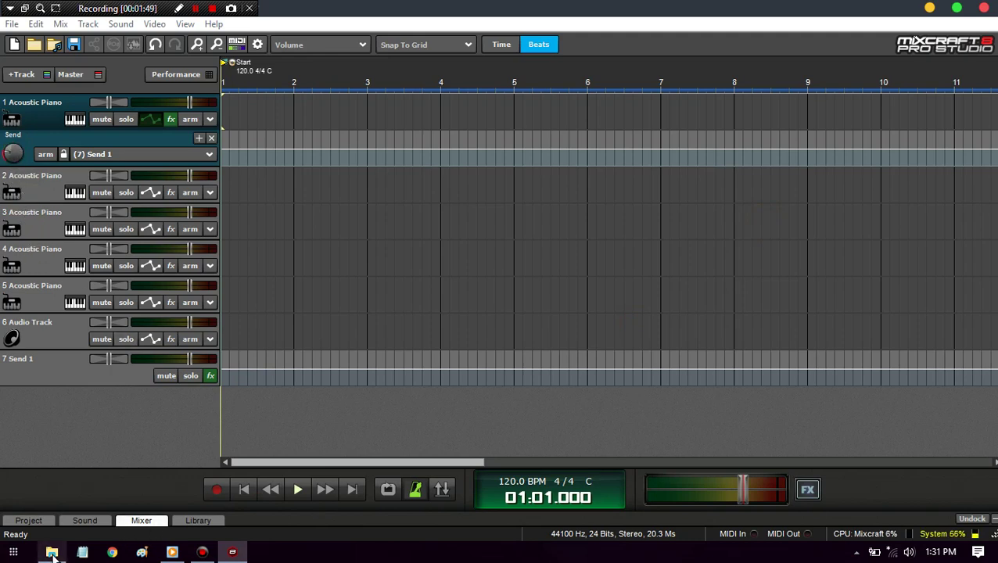
Step: In File Explorer, open the beats folder on the Desktop
{"action": "left_click", "coordinate": [62, 553]}
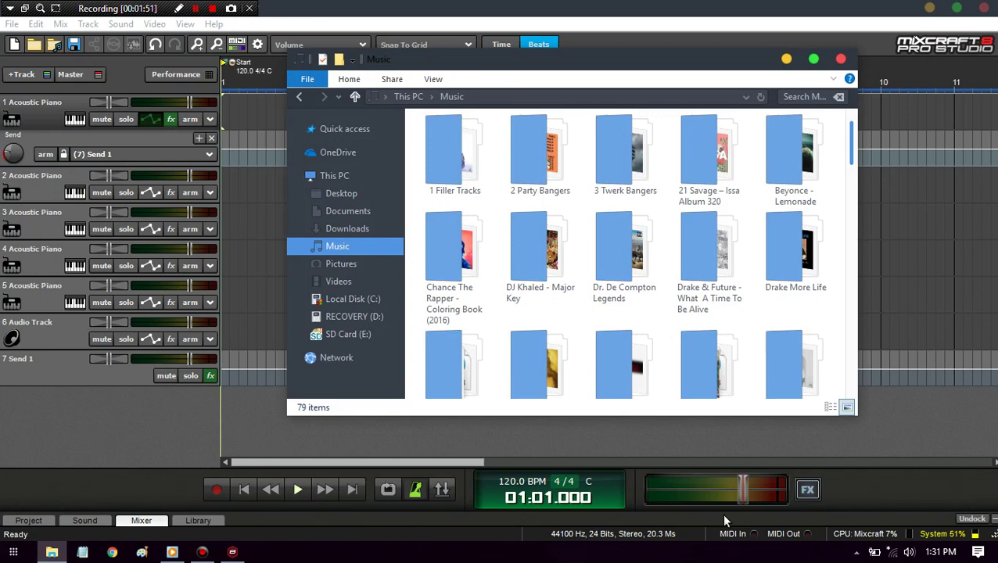
{"action": "left_click_drag", "start_coordinate": [851, 137], "coordinate": [850, 101]}
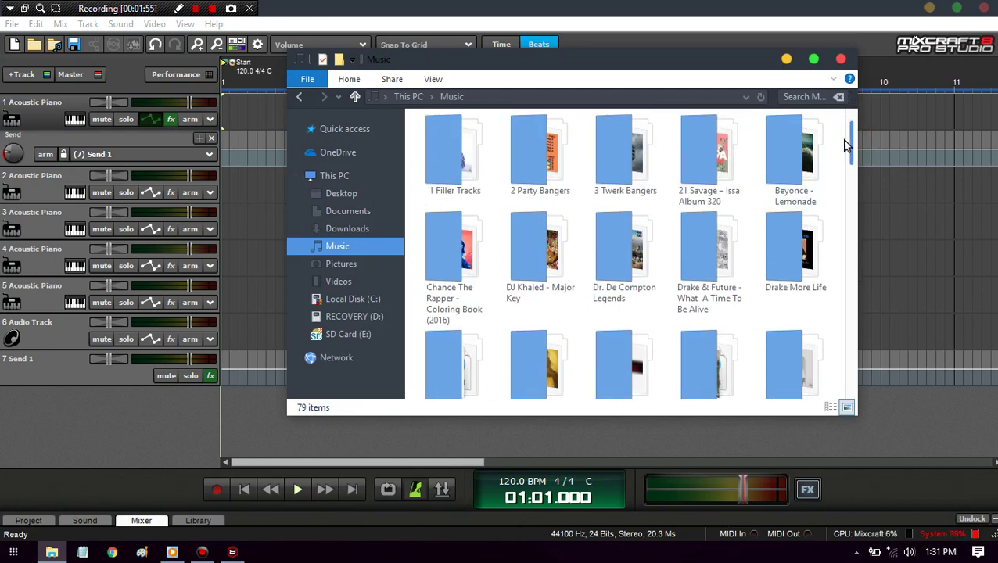
{"action": "left_click_drag", "start_coordinate": [850, 146], "coordinate": [858, 356]}
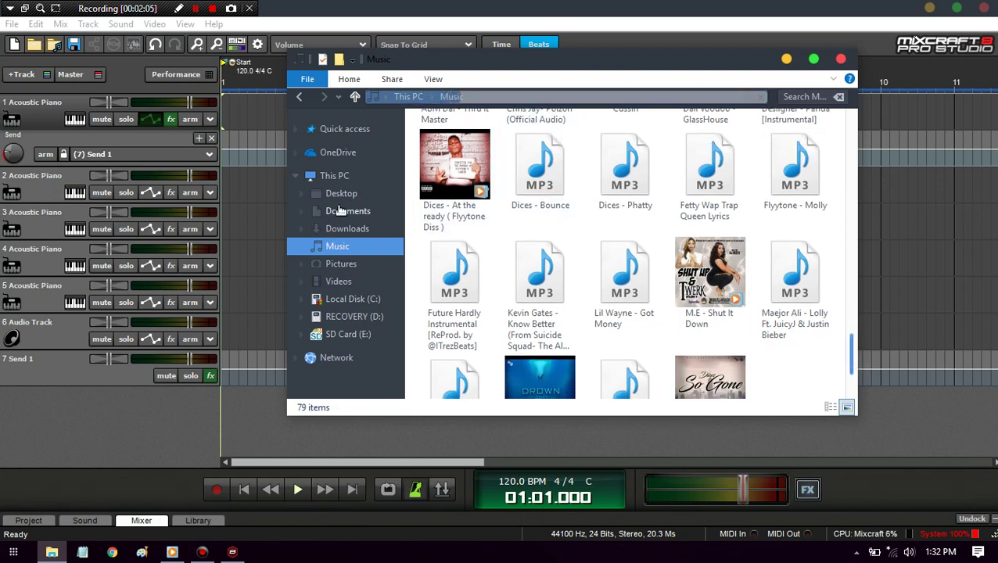
{"action": "left_click", "coordinate": [340, 194]}
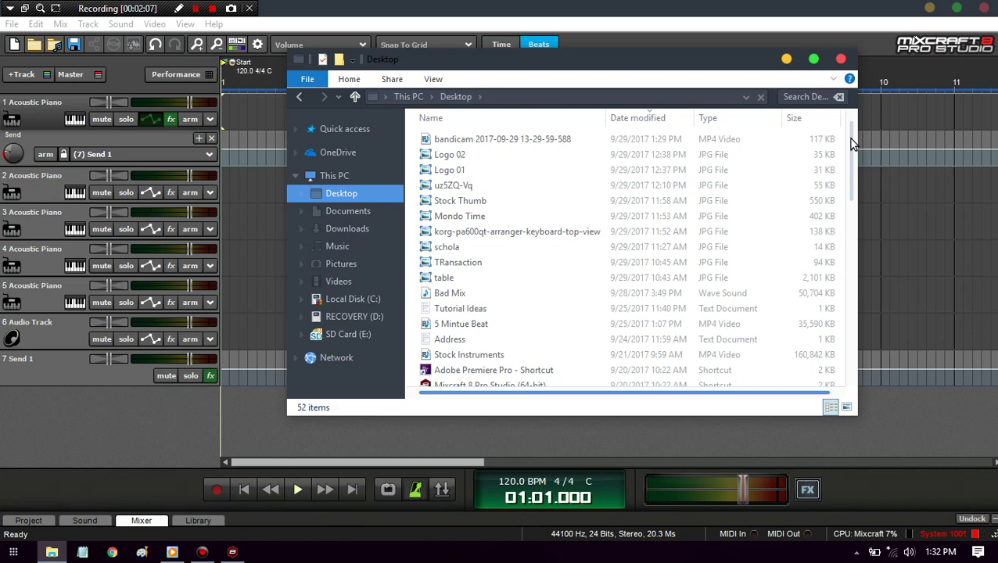
{"action": "left_click_drag", "start_coordinate": [852, 143], "coordinate": [855, 316]}
{"action": "left_click", "coordinate": [465, 256]}
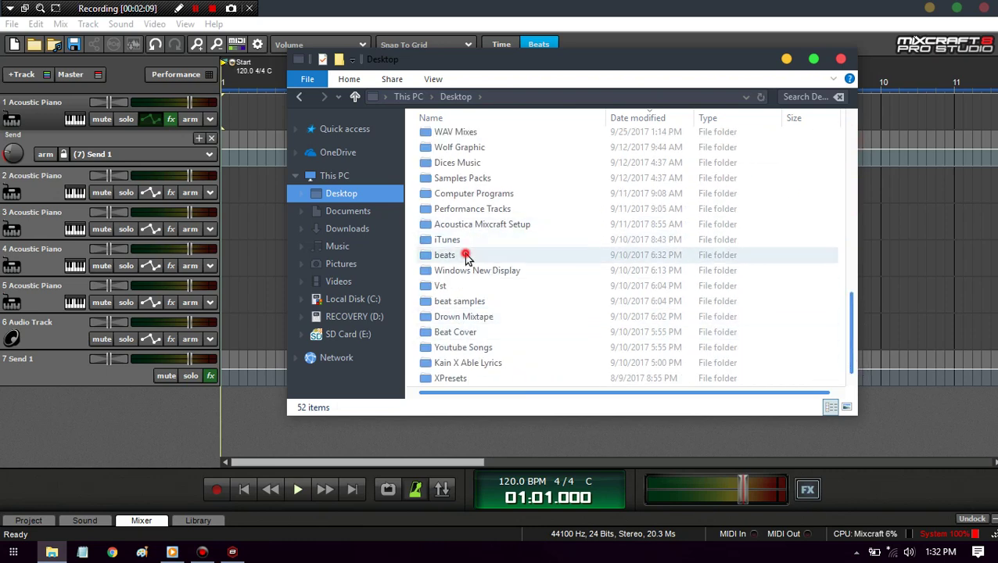
{"action": "double_click", "coordinate": [465, 256]}
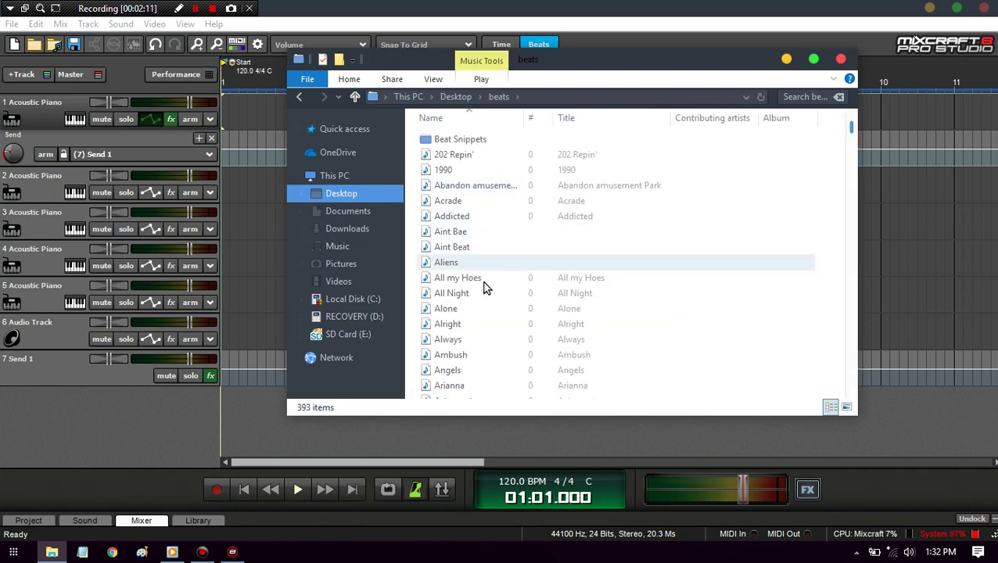
Step: Drag Angels.mp3 from the beats folder onto the Mixcraft timeline as an audio track
{"action": "left_click_drag", "start_coordinate": [475, 387], "coordinate": [88, 176]}
{"action": "left_click", "coordinate": [461, 368]}
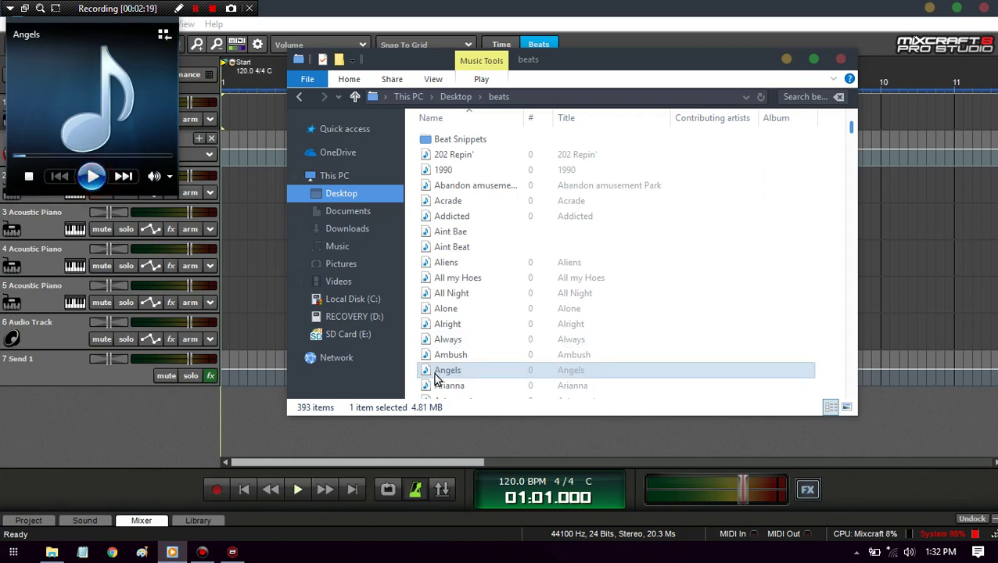
{"action": "left_click_drag", "start_coordinate": [438, 377], "coordinate": [248, 329]}
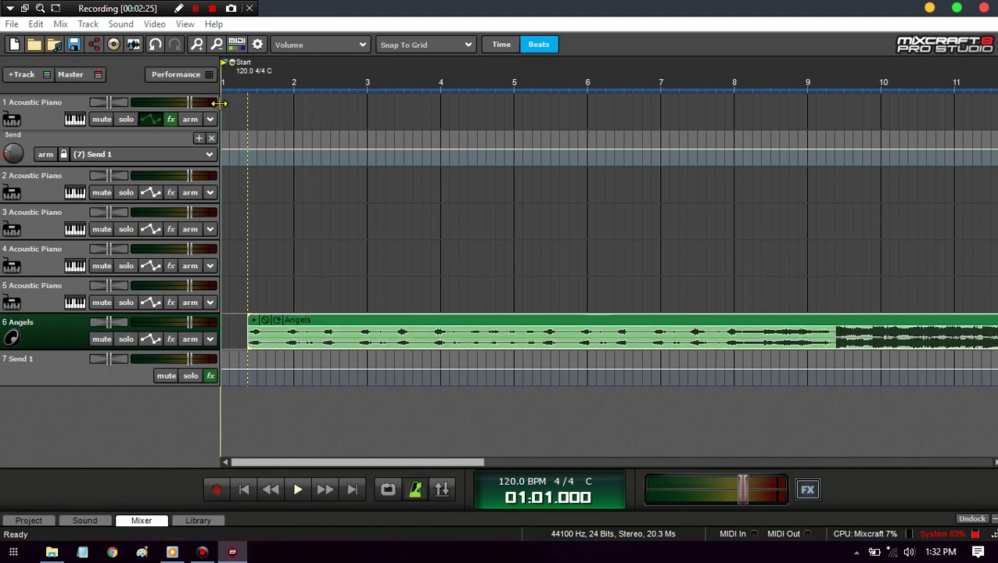
Step: Move the Angels clip to the timeline start and drag the Angels track above the five piano tracks
{"action": "left_click_drag", "start_coordinate": [341, 328], "coordinate": [301, 333]}
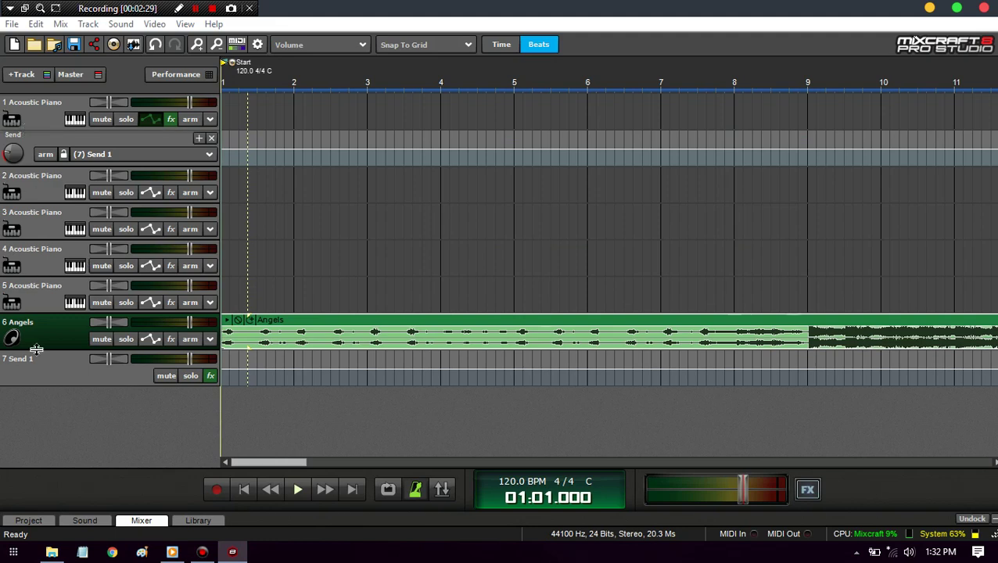
{"action": "left_click", "coordinate": [154, 120]}
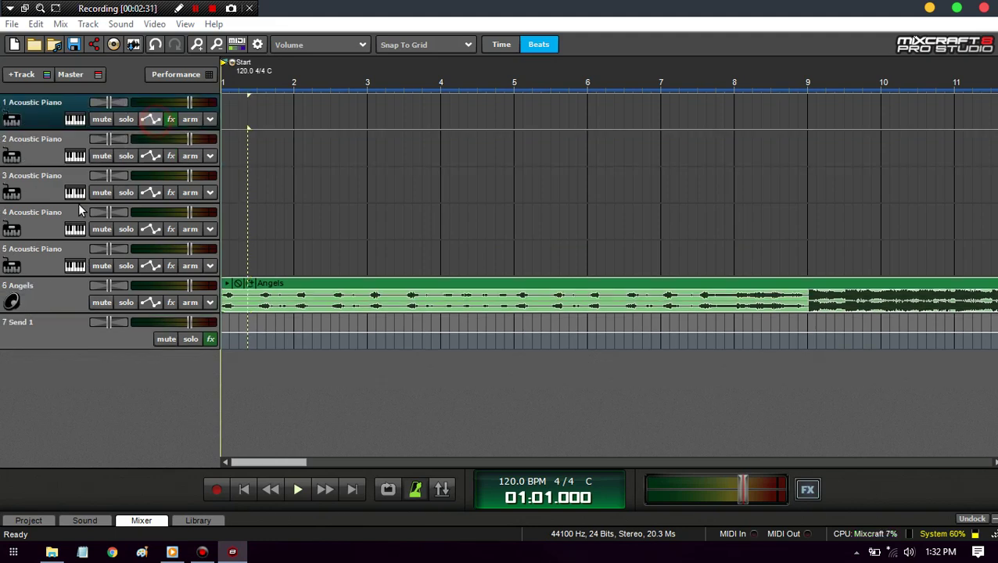
{"action": "left_click_drag", "start_coordinate": [55, 296], "coordinate": [78, 98]}
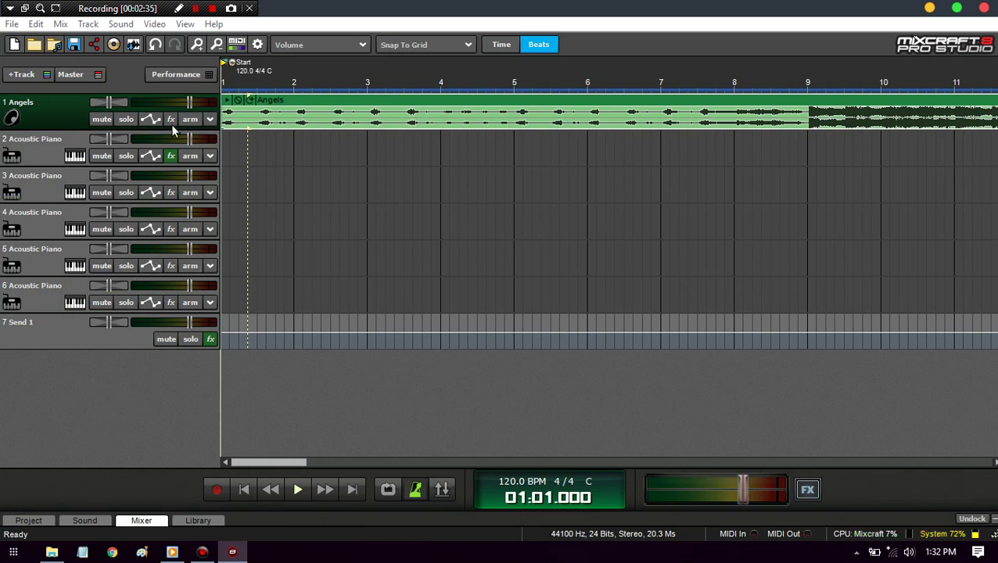
Step: Replace Classic Delay on the Send 1 track with Acoustica Reverb
{"action": "left_click", "coordinate": [210, 338]}
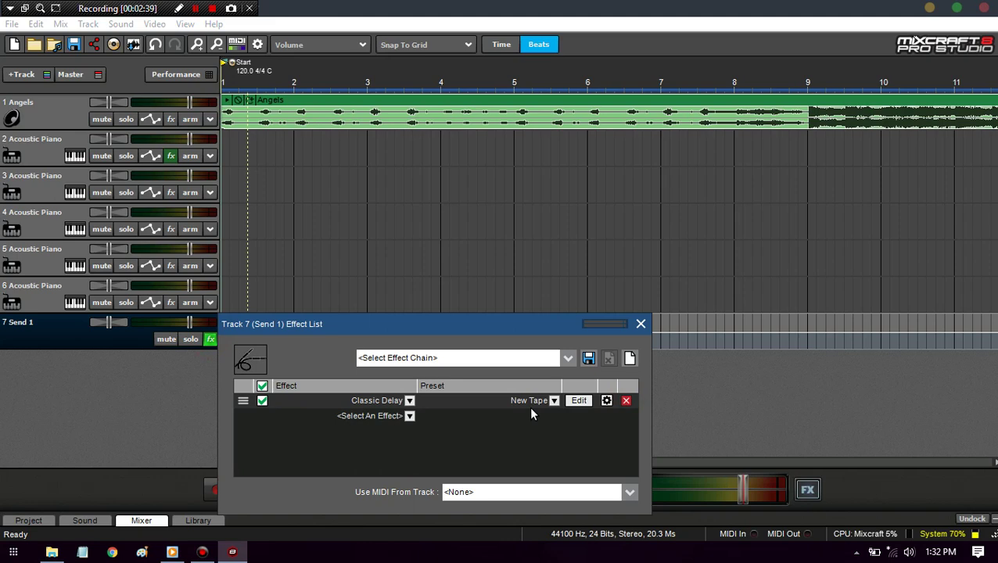
{"action": "key", "text": "Delete"}
{"action": "left_click", "coordinate": [409, 400]}
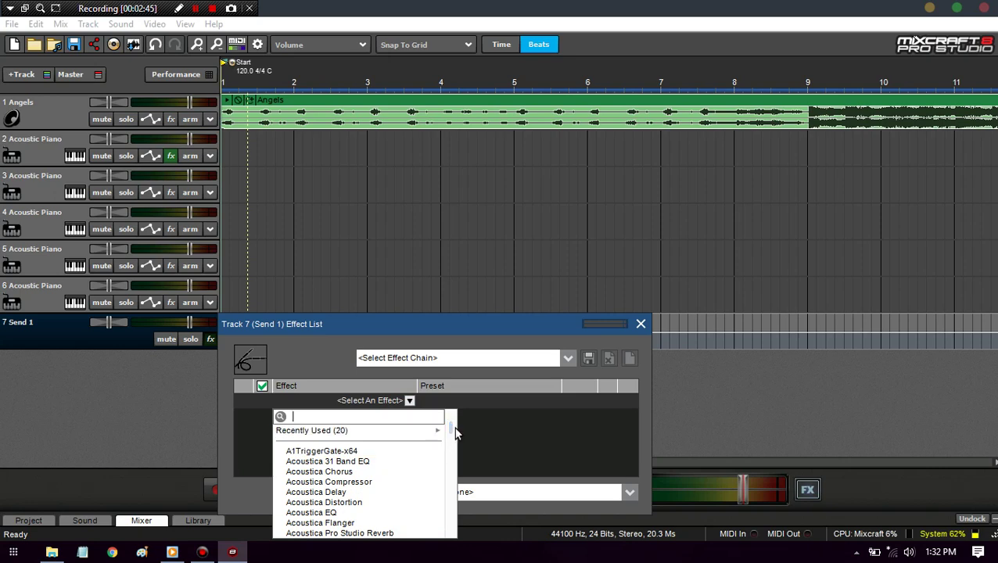
{"action": "left_click_drag", "start_coordinate": [452, 424], "coordinate": [457, 432]}
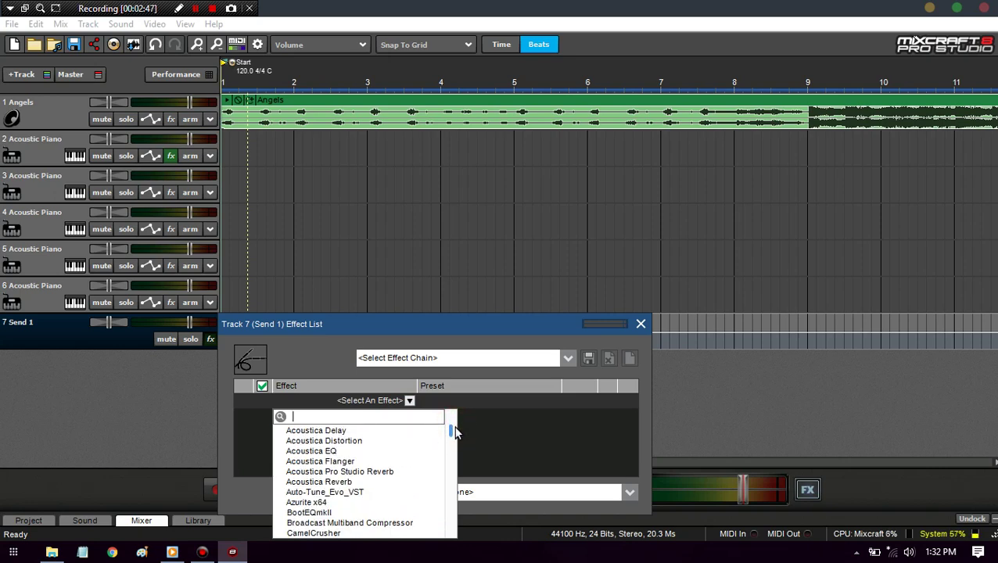
{"action": "left_click", "coordinate": [383, 483]}
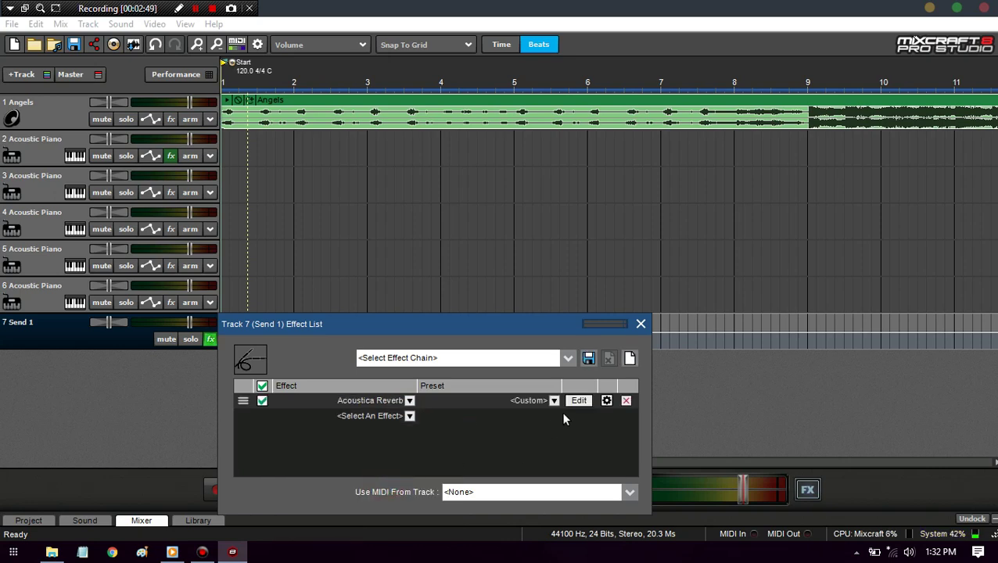
Step: Set Acoustica Reverb to the Spaces preset and close its windows
{"action": "left_click", "coordinate": [569, 403]}
{"action": "left_click", "coordinate": [515, 164]}
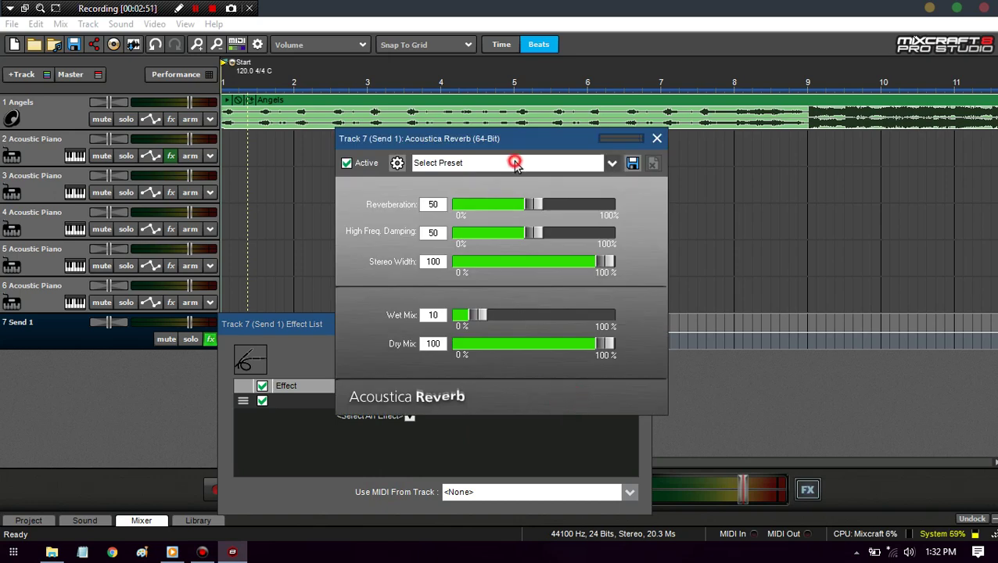
{"action": "left_click", "coordinate": [463, 434]}
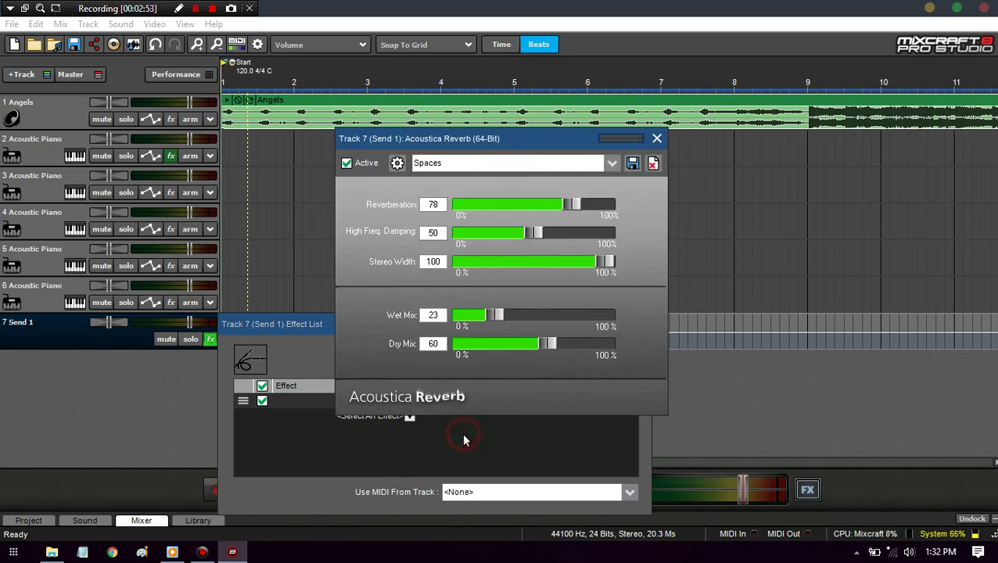
{"action": "left_click", "coordinate": [657, 139]}
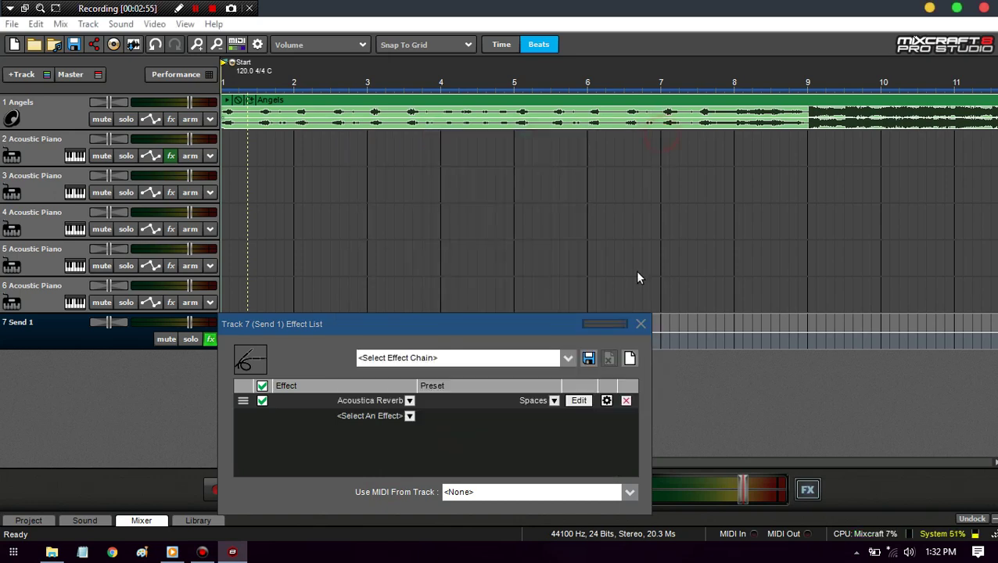
{"action": "left_click", "coordinate": [640, 323]}
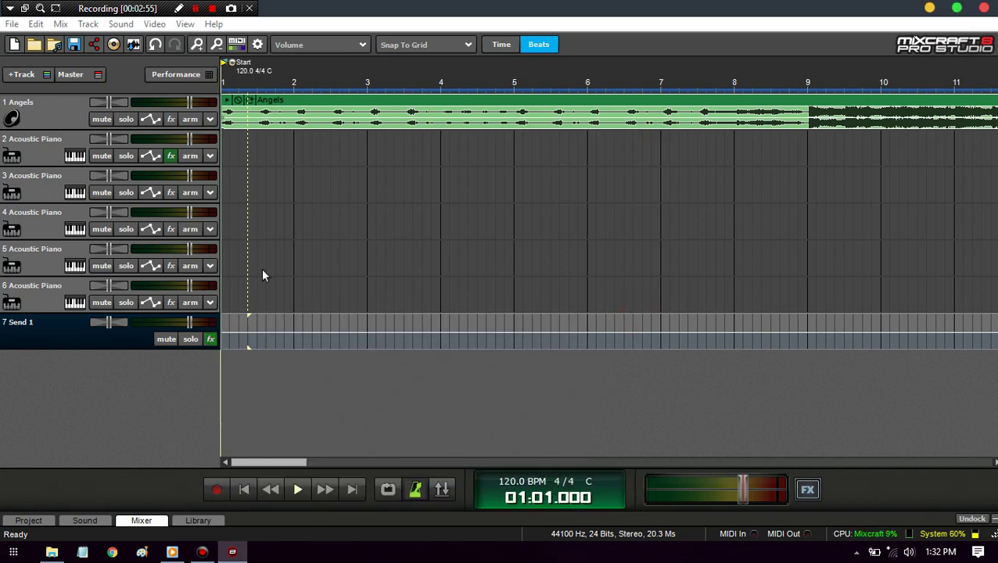
Step: Rename the Send 1 track to Reverb
{"action": "left_click", "coordinate": [150, 119]}
{"action": "left_click", "coordinate": [131, 154]}
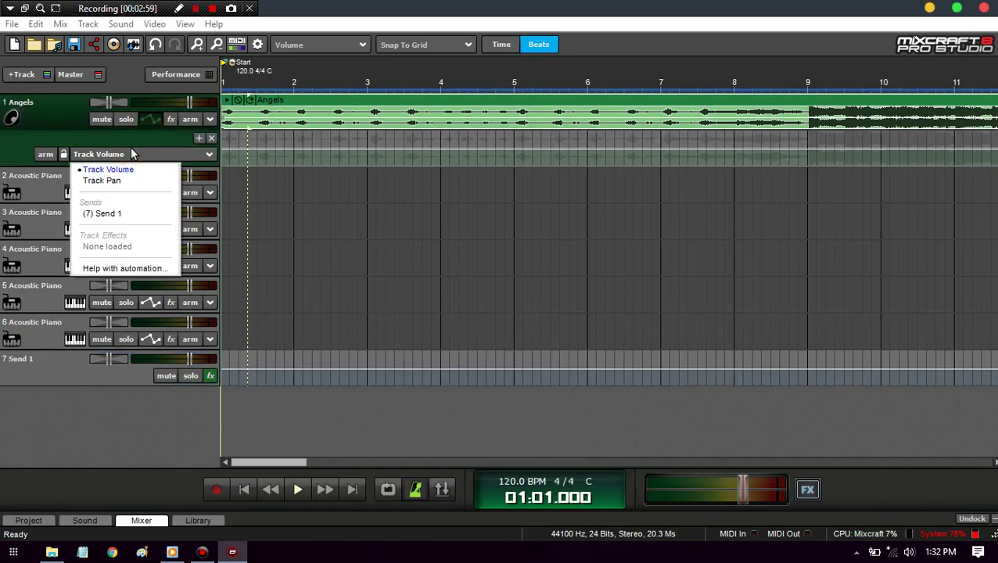
{"action": "left_click", "coordinate": [31, 362]}
{"action": "double_click", "coordinate": [30, 361]}
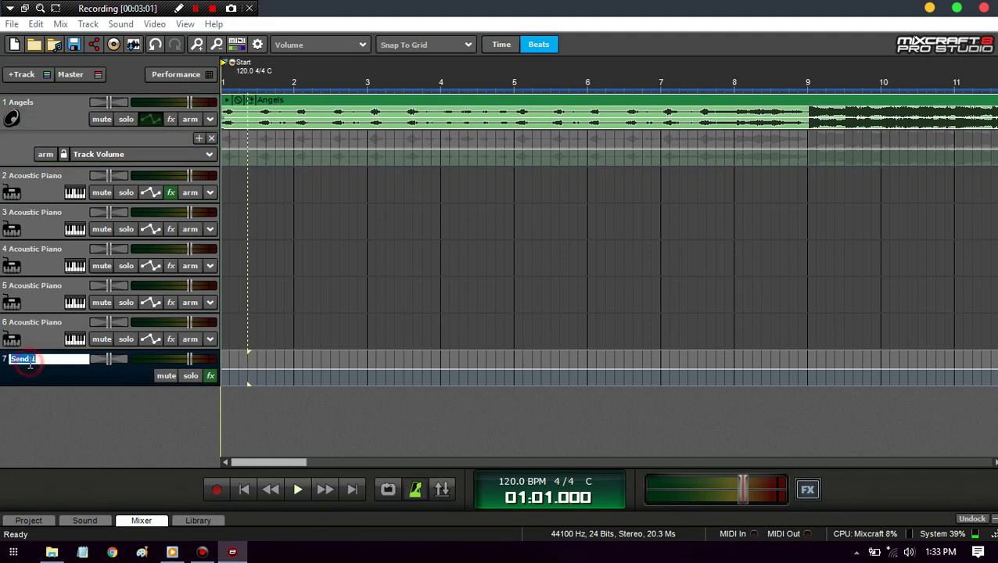
{"action": "key", "text": "BackSpace"}
{"action": "type", "text": "Reverb"}
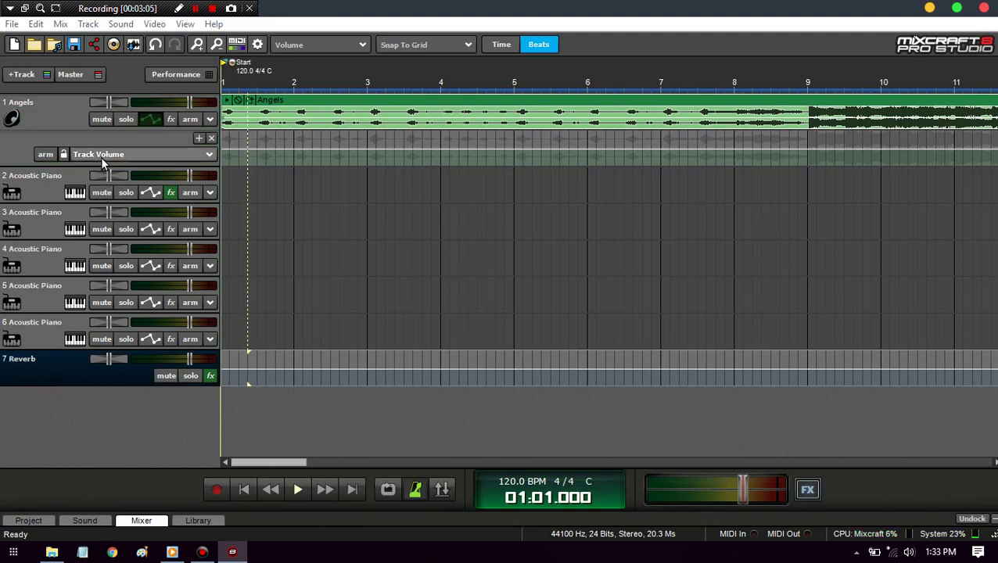
Step: Show the Angels automation lane on its (7) Reverb send and adjust that send level
{"action": "left_click", "coordinate": [143, 133]}
{"action": "left_click", "coordinate": [148, 122]}
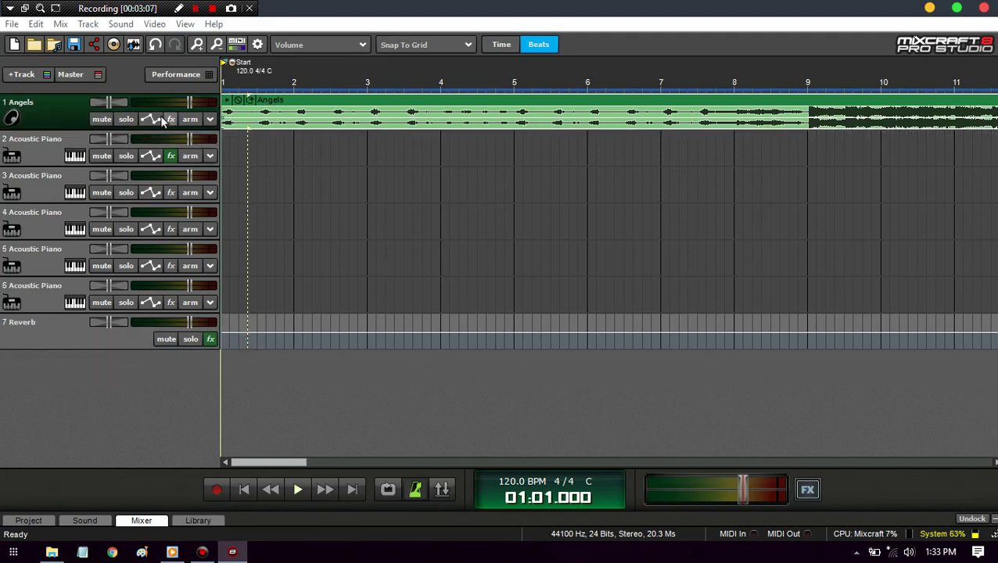
{"action": "left_click", "coordinate": [151, 119]}
{"action": "left_click", "coordinate": [140, 158]}
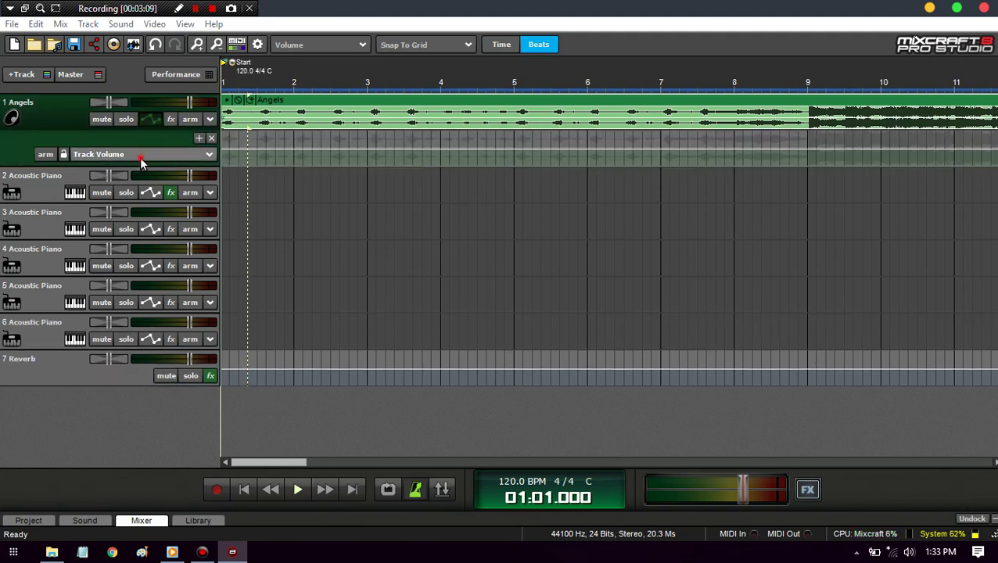
{"action": "left_click", "coordinate": [106, 213]}
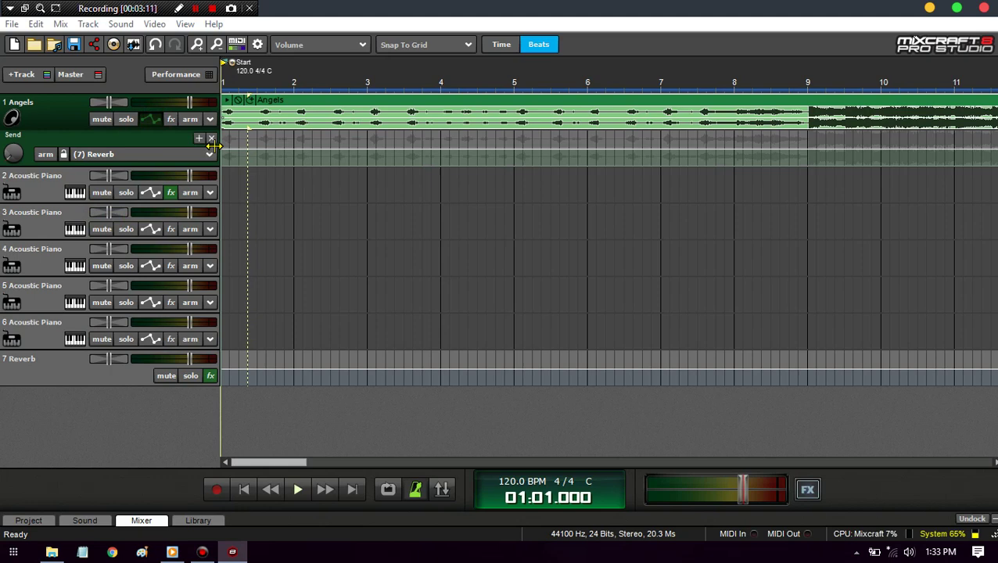
{"action": "left_click_drag", "start_coordinate": [224, 146], "coordinate": [212, 193]}
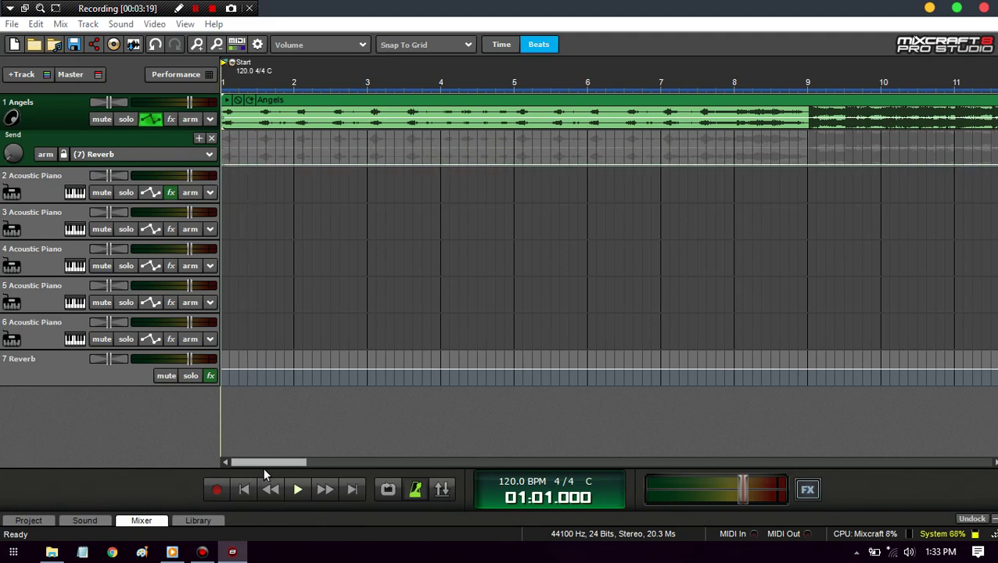
{"action": "mouse_move", "coordinate": [263, 467]}
{"action": "left_mouse_down"}
{"action": "mouse_move", "coordinate": [308, 463]}
{"action": "mouse_move", "coordinate": [262, 463]}
{"action": "left_mouse_up"}
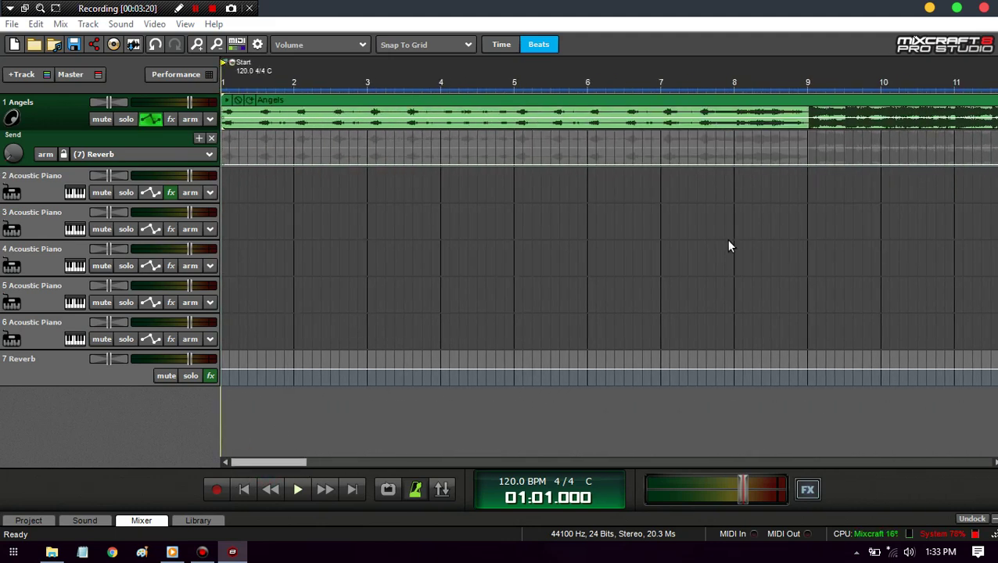
Step: Play the project from partway through bar 6 and stop at bar 17
{"action": "left_click", "coordinate": [632, 247]}
{"action": "key", "text": "space"}
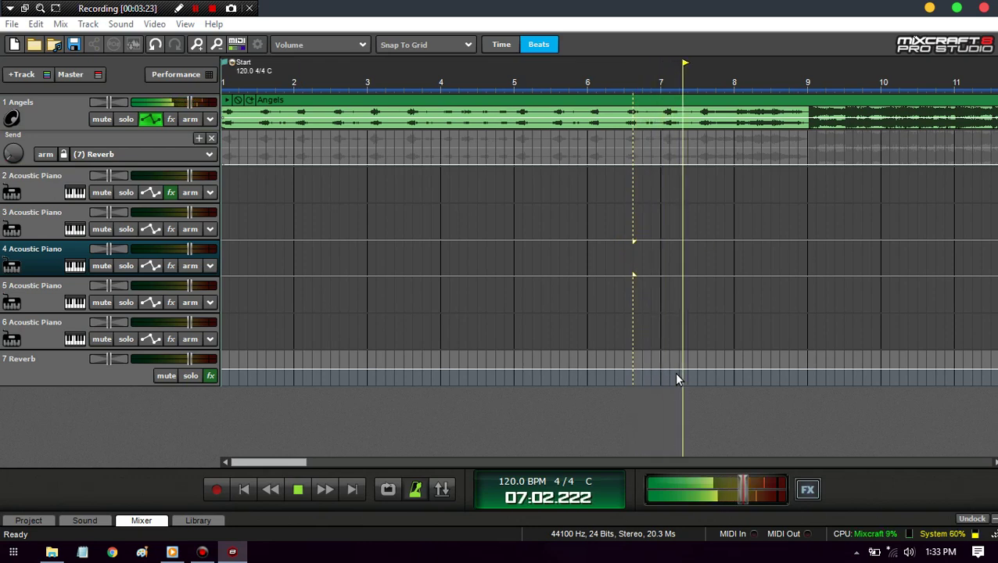
{"action": "scroll", "coordinate": [674, 372], "scroll_direction": "down", "scroll_amount": 3}
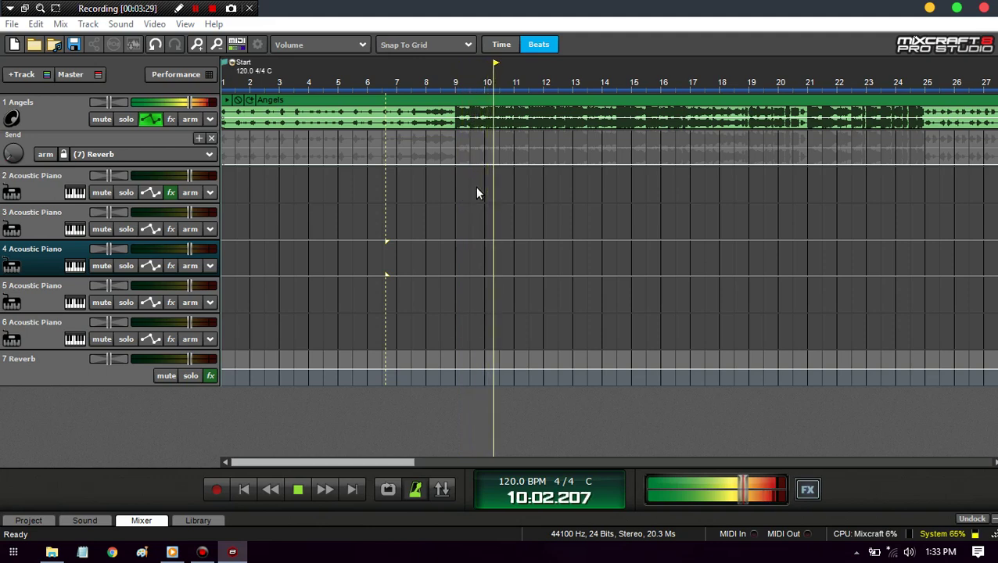
{"action": "left_click", "coordinate": [688, 208]}
{"action": "key", "text": "space"}
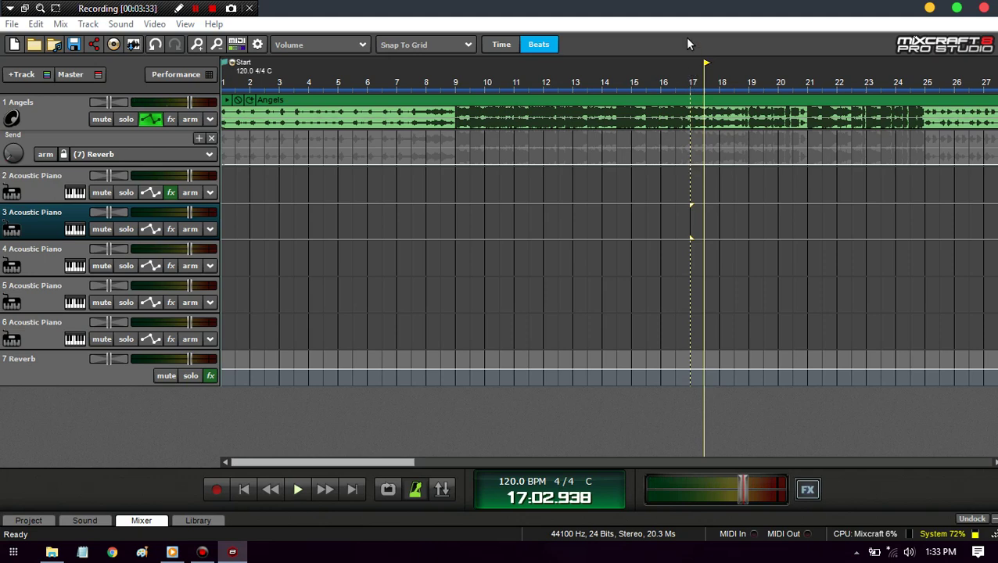
Step: Drag the Angels Reverb send point at bar 17 up to 2.0, then back to base level
{"action": "left_click", "coordinate": [691, 164]}
{"action": "left_click_drag", "start_coordinate": [718, 164], "coordinate": [691, 130]}
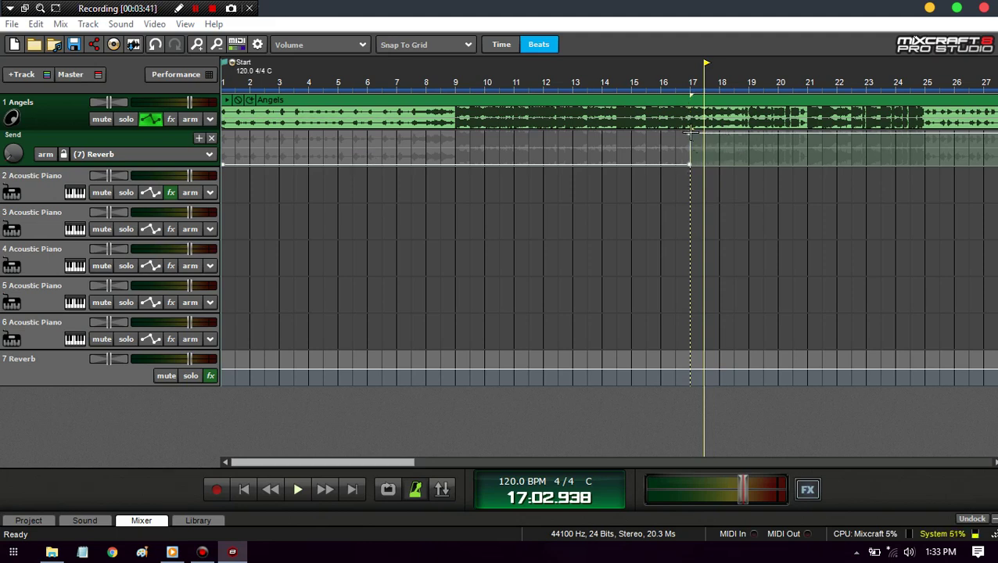
{"action": "left_click_drag", "start_coordinate": [690, 133], "coordinate": [690, 131]}
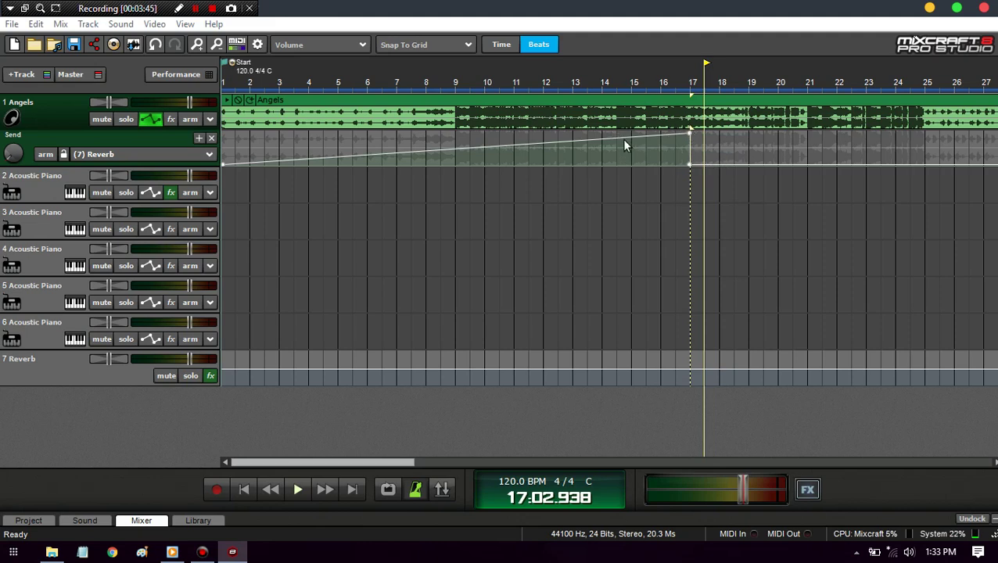
{"action": "mouse_move", "coordinate": [691, 131]}
{"action": "left_mouse_down"}
{"action": "mouse_move", "coordinate": [700, 163]}
{"action": "mouse_move", "coordinate": [689, 150]}
{"action": "left_mouse_up"}
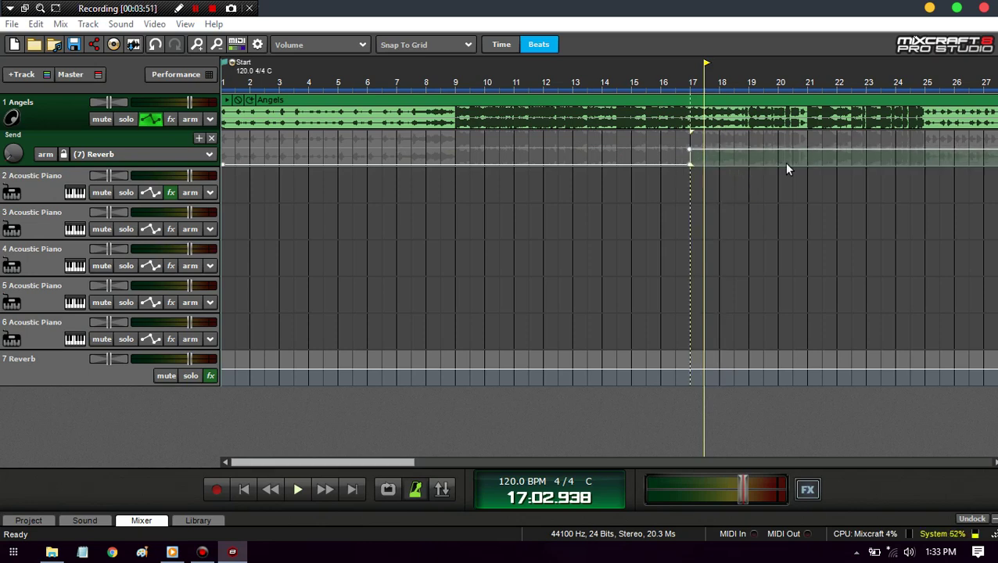
Step: Raise the bar-17 send point to about 1.16, shift it slightly earlier, and audition
{"action": "left_click", "coordinate": [685, 93]}
{"action": "key", "text": "space"}
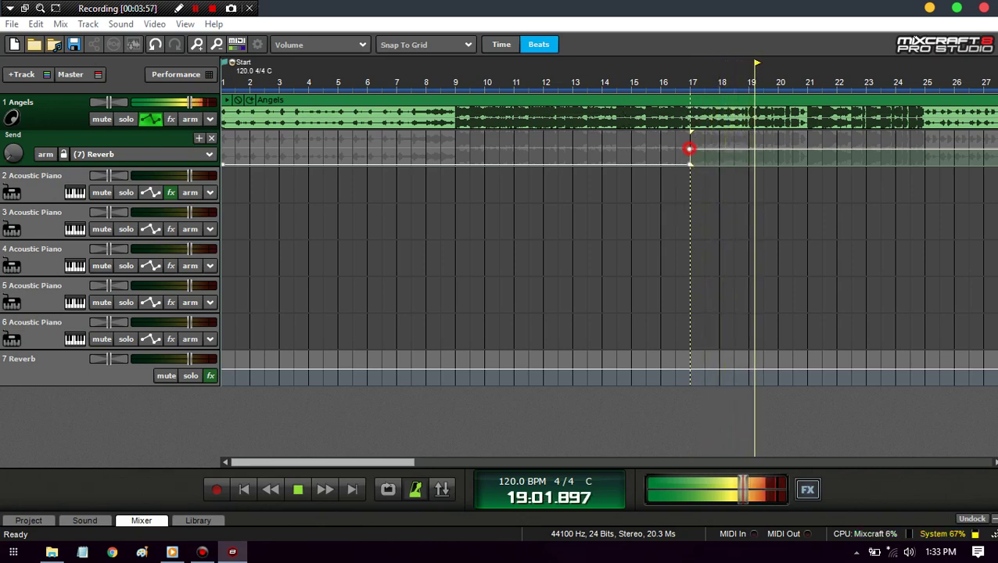
{"action": "left_click_drag", "start_coordinate": [690, 148], "coordinate": [704, 134]}
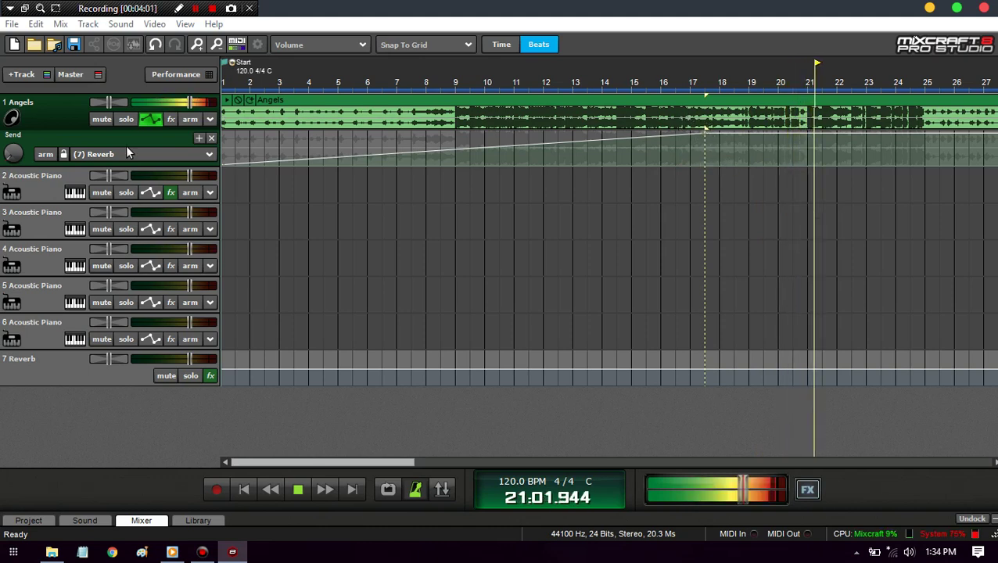
{"action": "key", "text": "space"}
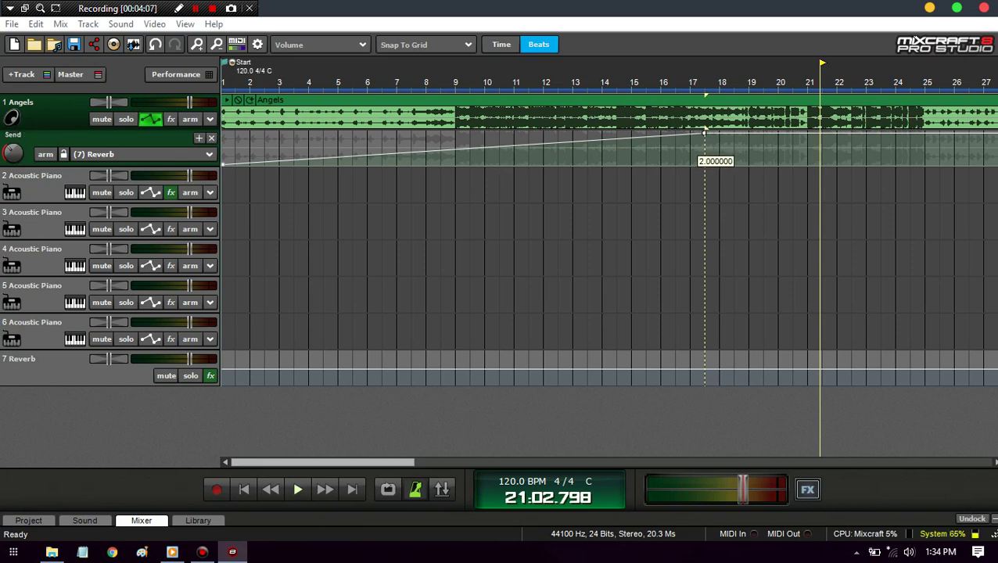
{"action": "left_click_drag", "start_coordinate": [705, 133], "coordinate": [679, 189]}
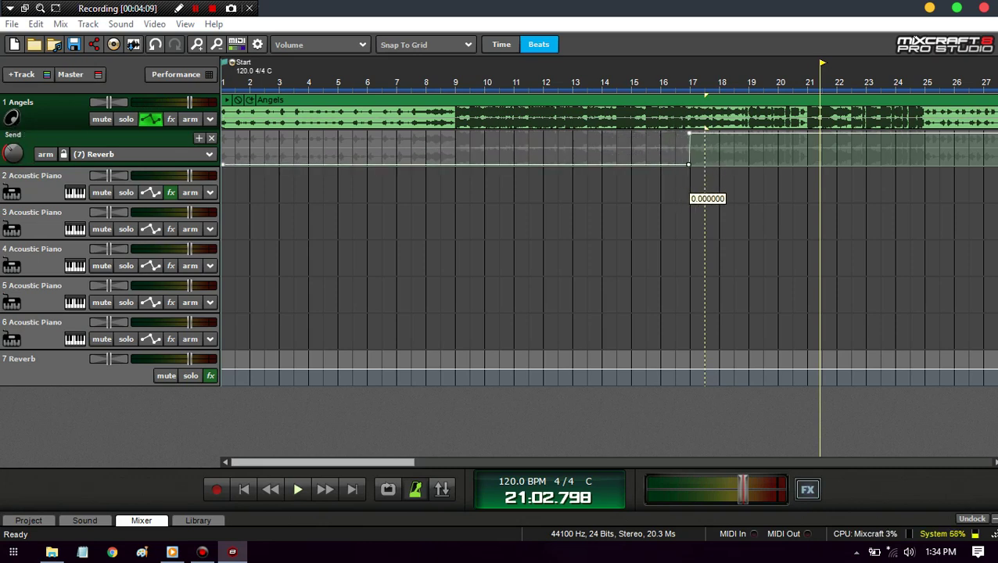
{"action": "left_click", "coordinate": [678, 190]}
{"action": "key", "text": "space"}
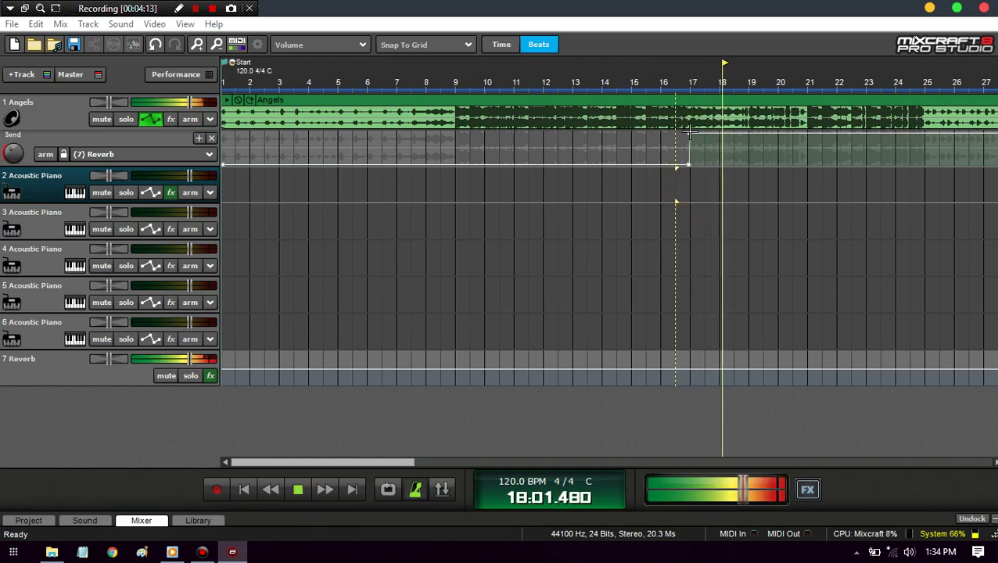
{"action": "key", "text": "space"}
Step: Play from bar 14, lower the Send envelope after bar 17, and turn the Angels send down
{"action": "left_click", "coordinate": [602, 244]}
{"action": "key", "text": "space"}
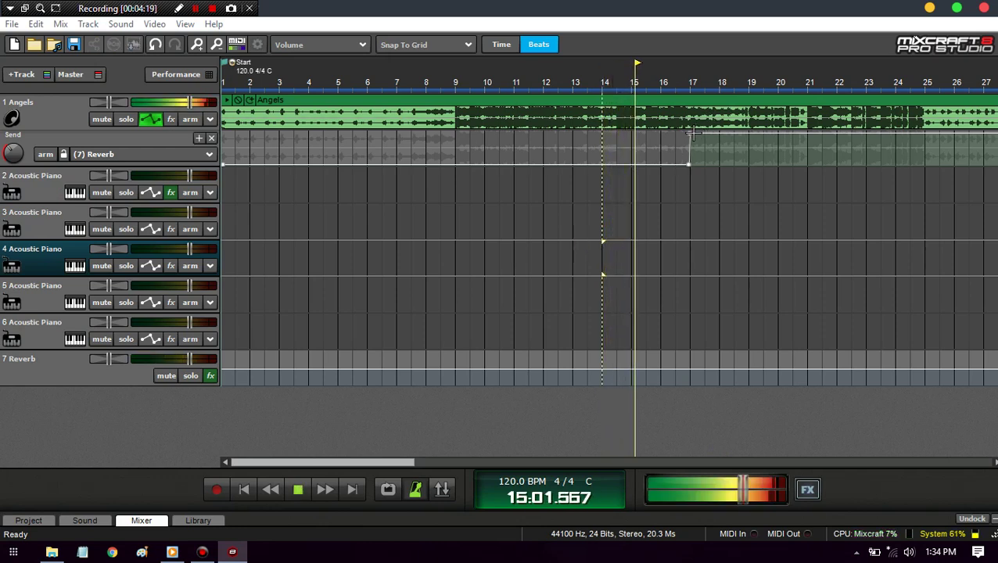
{"action": "left_click_drag", "start_coordinate": [691, 134], "coordinate": [691, 149]}
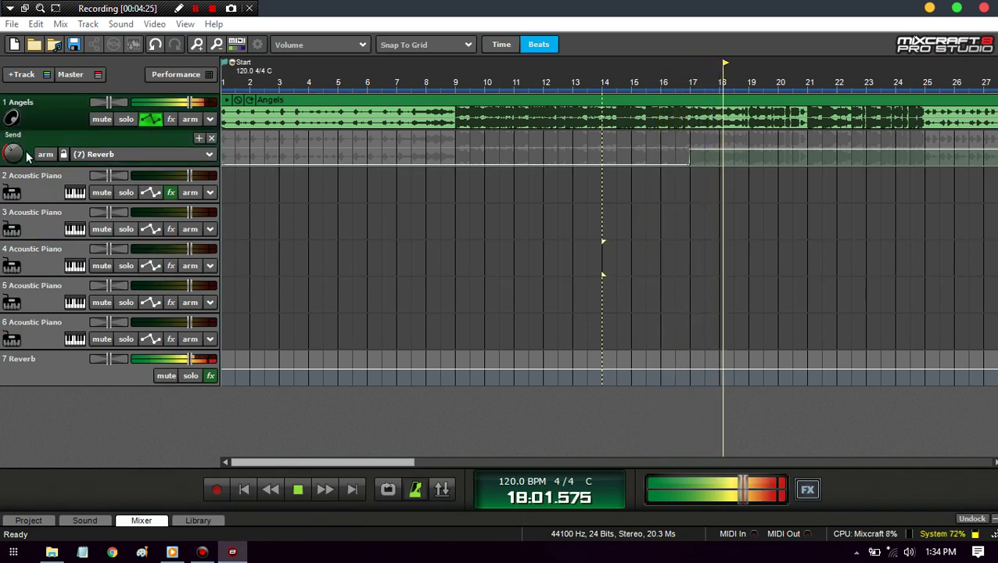
{"action": "mouse_move", "coordinate": [14, 157]}
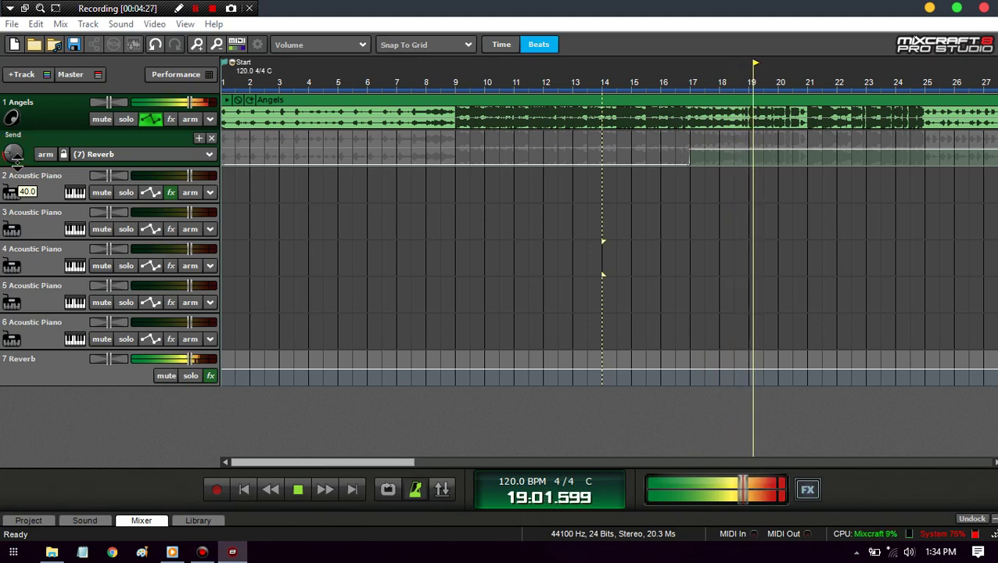
{"action": "left_click_drag", "start_coordinate": [14, 157], "coordinate": [17, 157]}
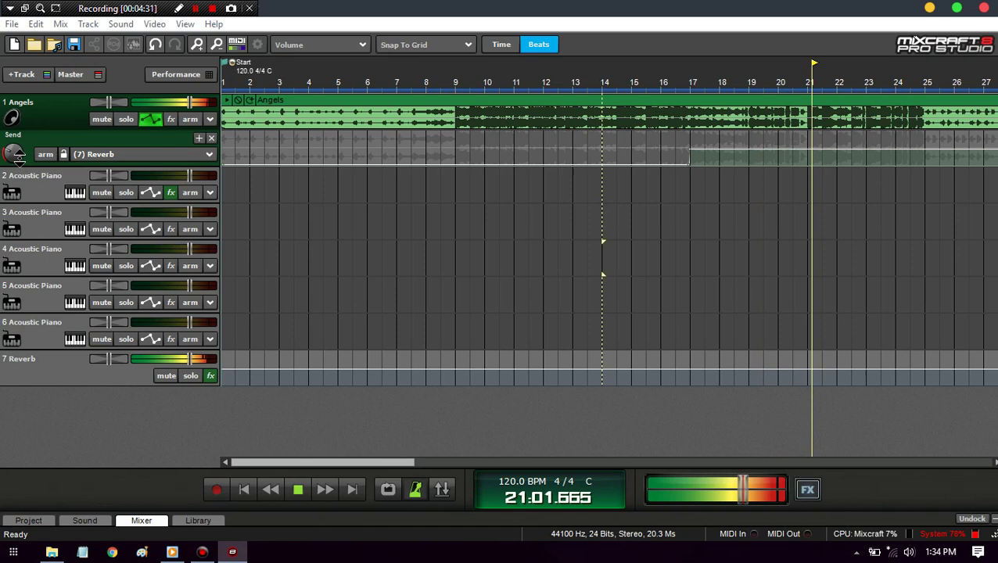
{"action": "mouse_move", "coordinate": [17, 160]}
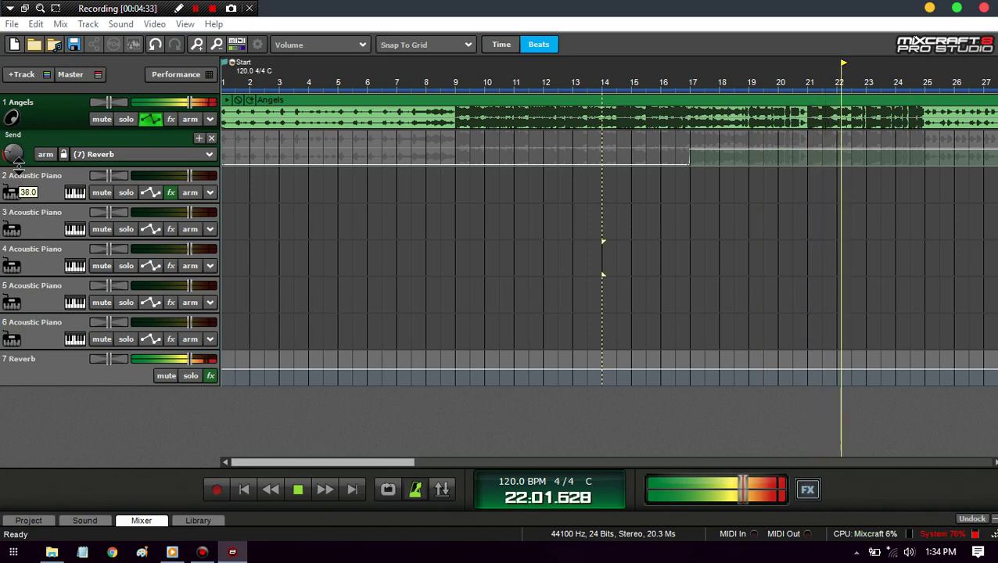
{"action": "key", "text": "space"}
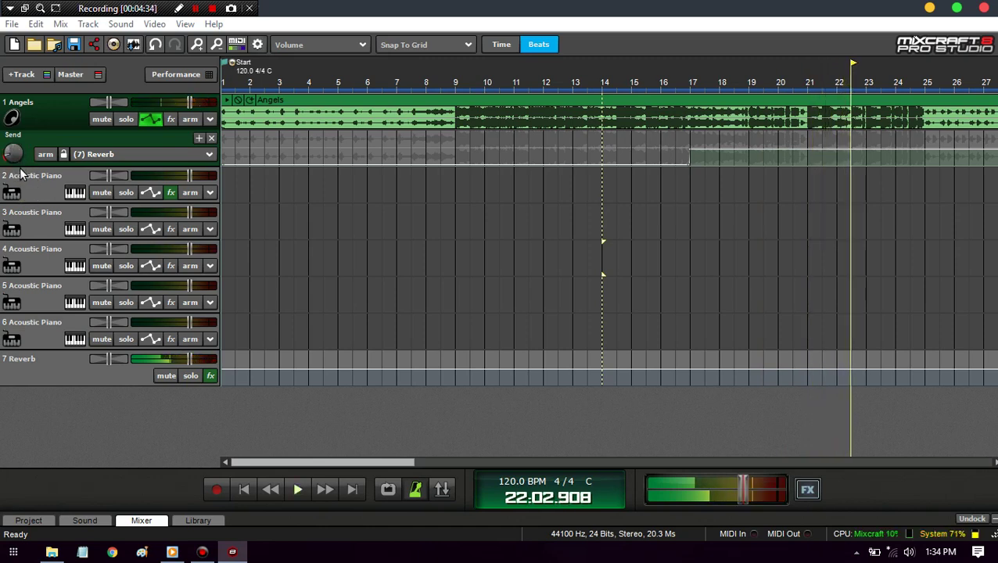
Step: Open the Reverb track's Acoustica Reverb settings and bring Dry Mix down to 0
{"action": "left_click", "coordinate": [211, 375]}
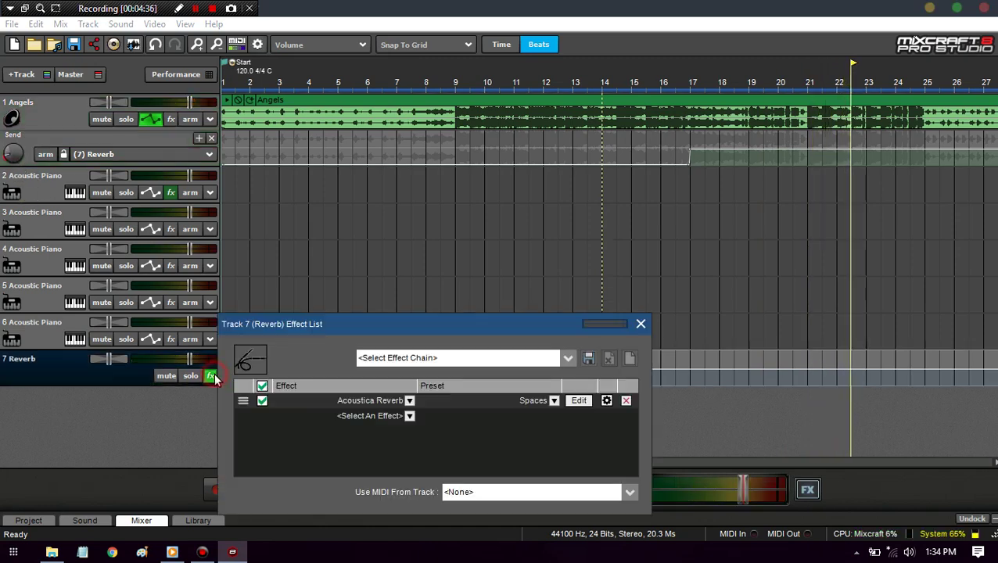
{"action": "left_click", "coordinate": [577, 400]}
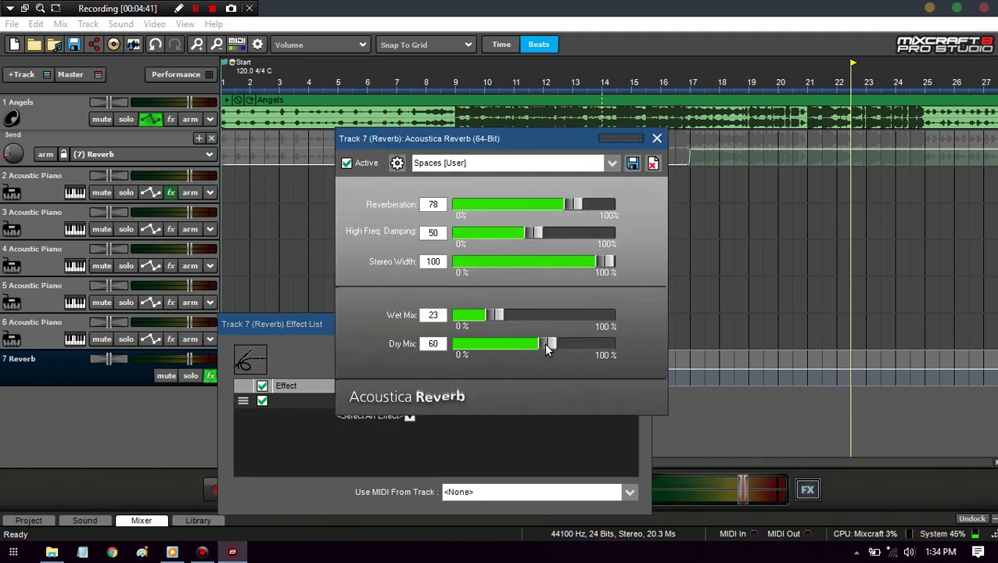
{"action": "left_click", "coordinate": [477, 99]}
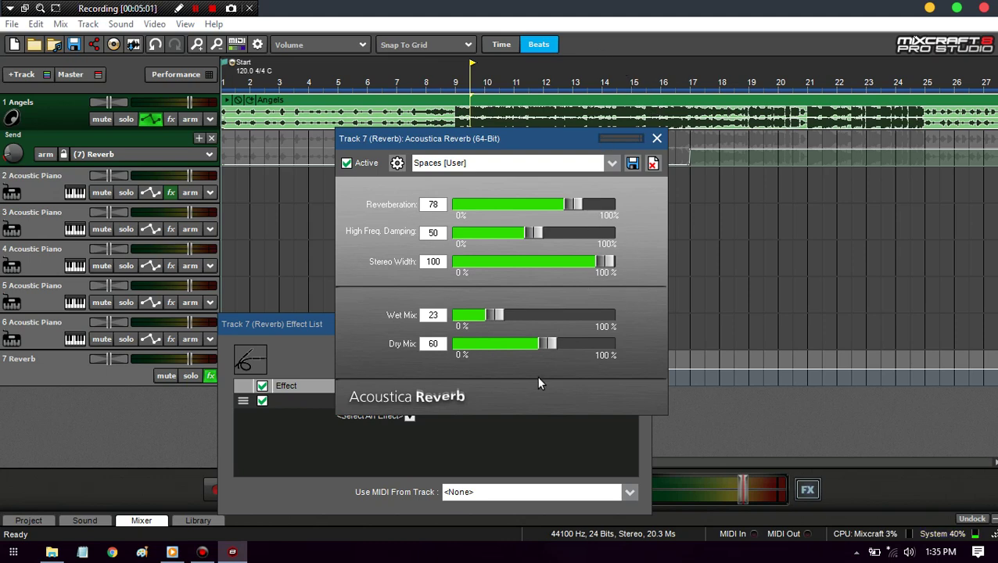
{"action": "left_click_drag", "start_coordinate": [551, 343], "coordinate": [461, 344]}
{"action": "left_click", "coordinate": [105, 368]}
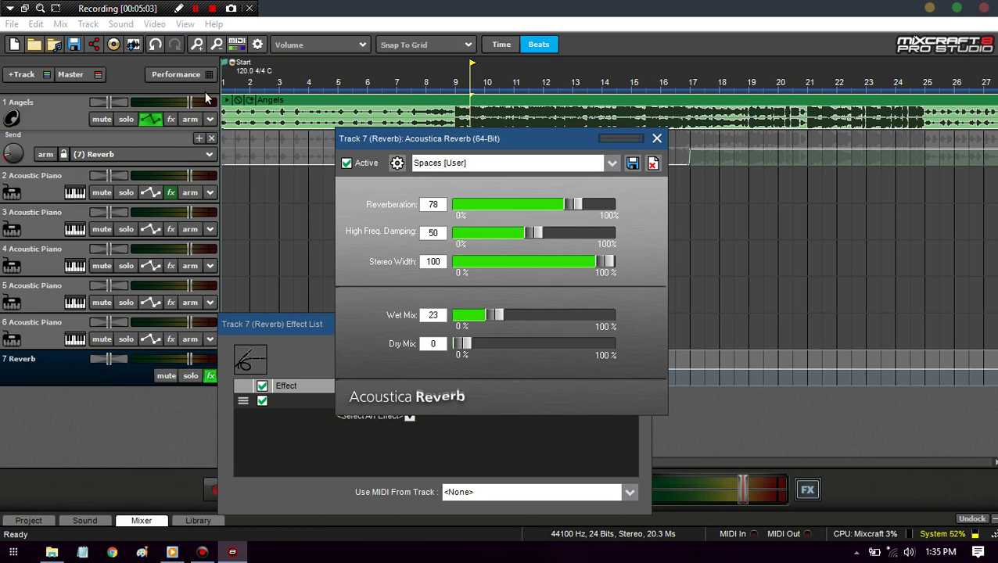
Step: Play from just before bar 17, raise the Angels send, and push Wet Mix to 100
{"action": "left_click", "coordinate": [674, 81]}
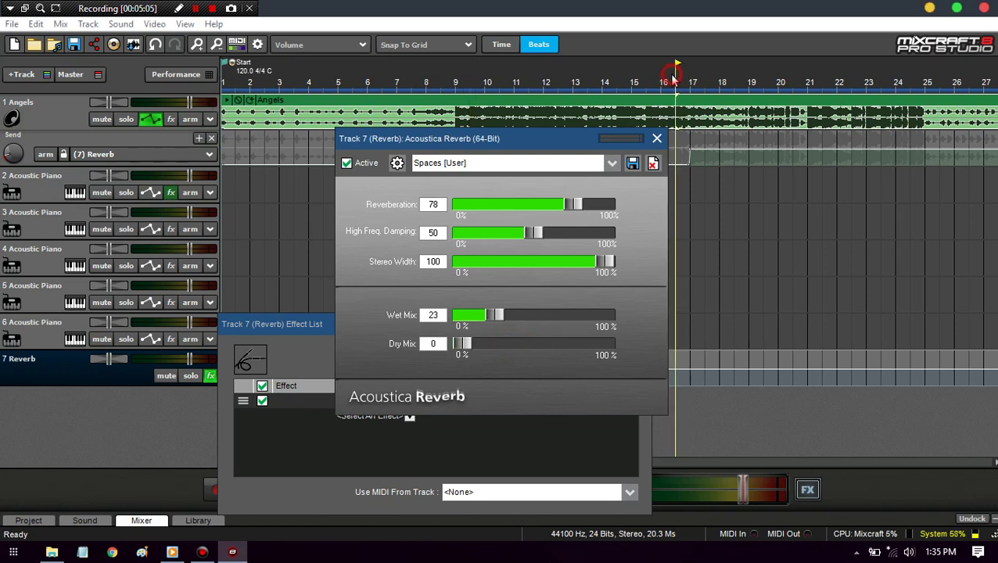
{"action": "key", "text": "space"}
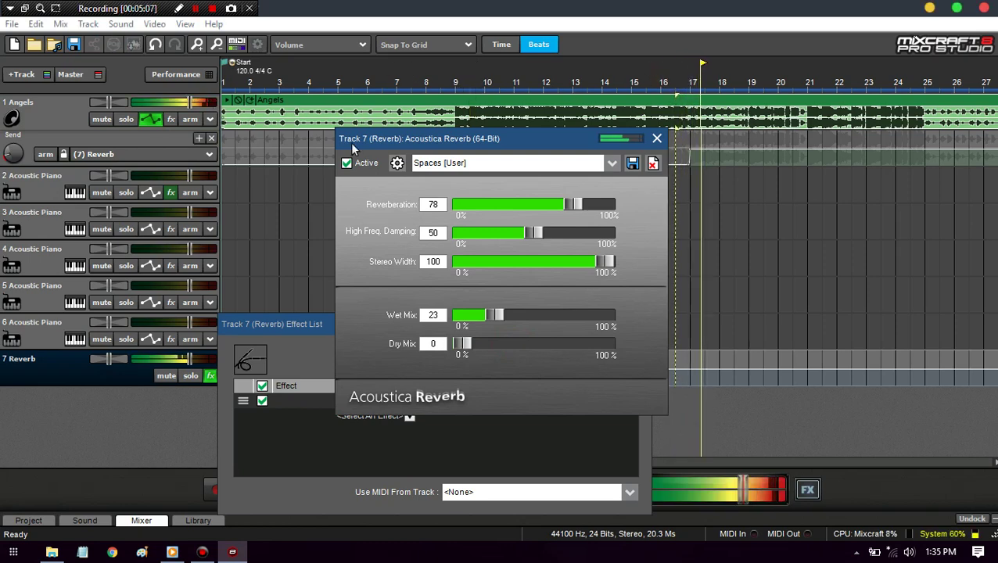
{"action": "left_click", "coordinate": [13, 152]}
{"action": "mouse_move", "coordinate": [13, 152]}
{"action": "left_mouse_down"}
{"action": "mouse_move", "coordinate": [12, 121]}
{"action": "mouse_move", "coordinate": [14, 153]}
{"action": "mouse_move", "coordinate": [14, 139]}
{"action": "left_mouse_up"}
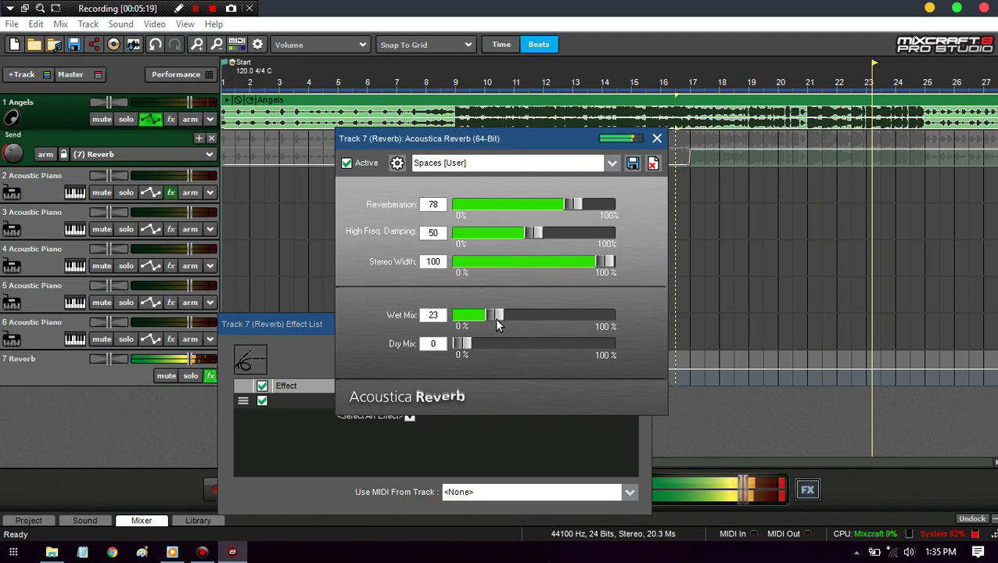
{"action": "left_click_drag", "start_coordinate": [493, 321], "coordinate": [514, 322]}
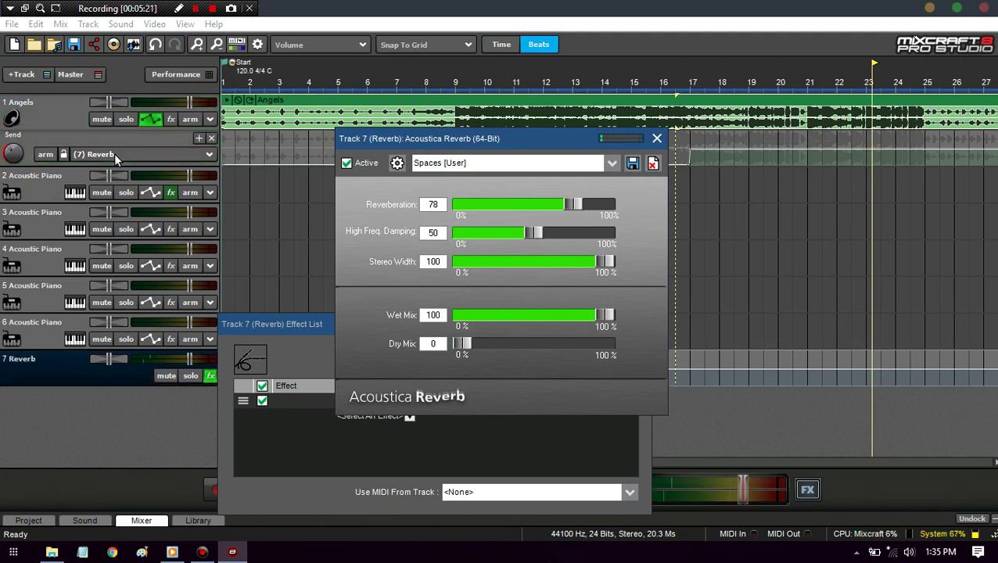
{"action": "left_click", "coordinate": [17, 154]}
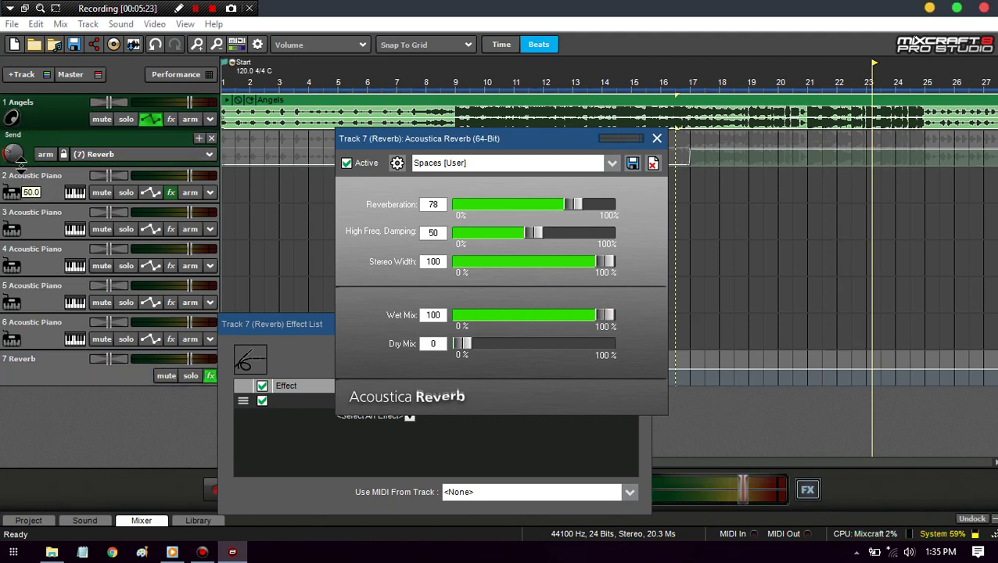
{"action": "left_click", "coordinate": [676, 84]}
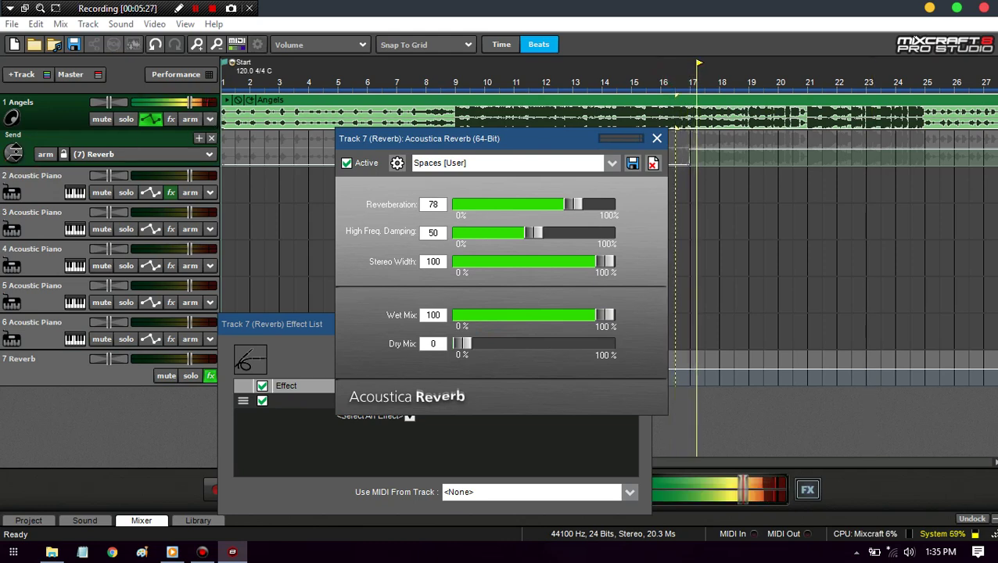
{"action": "mouse_move", "coordinate": [15, 152]}
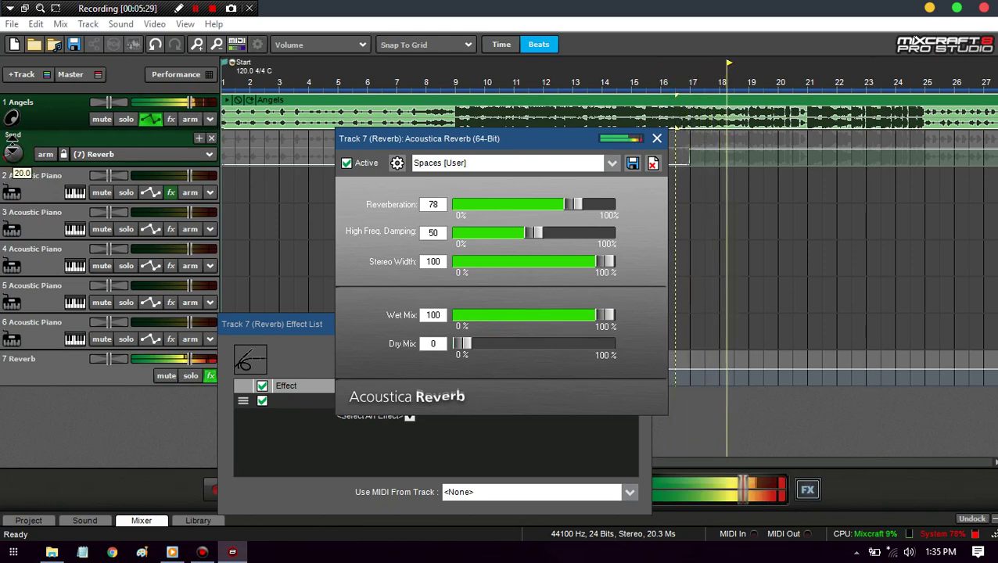
Step: Set High Freq. Damping 0, Reverberation 100 and Stereo Width 27, then close the reverb
{"action": "left_click_drag", "start_coordinate": [535, 232], "coordinate": [461, 233]}
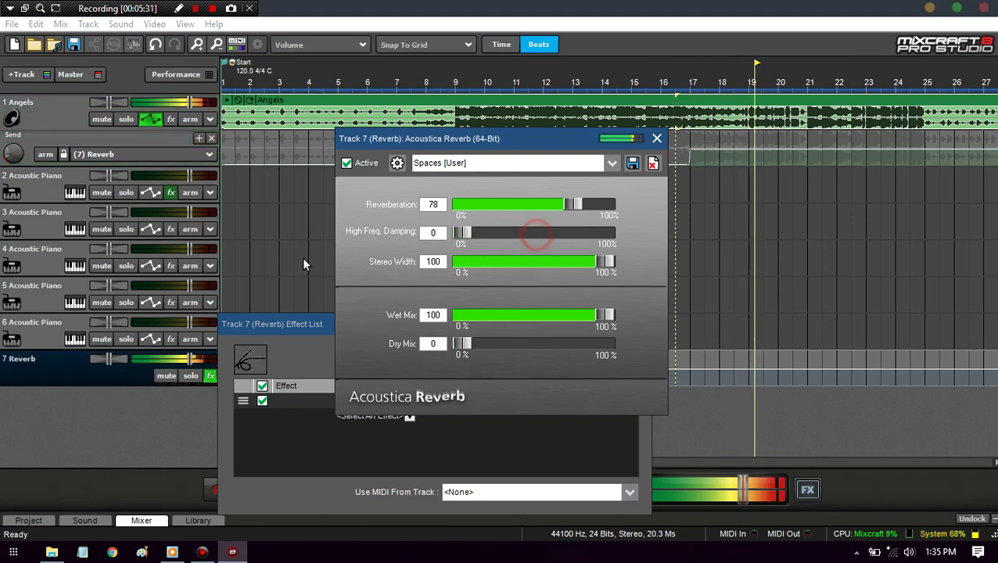
{"action": "left_click_drag", "start_coordinate": [590, 204], "coordinate": [688, 185]}
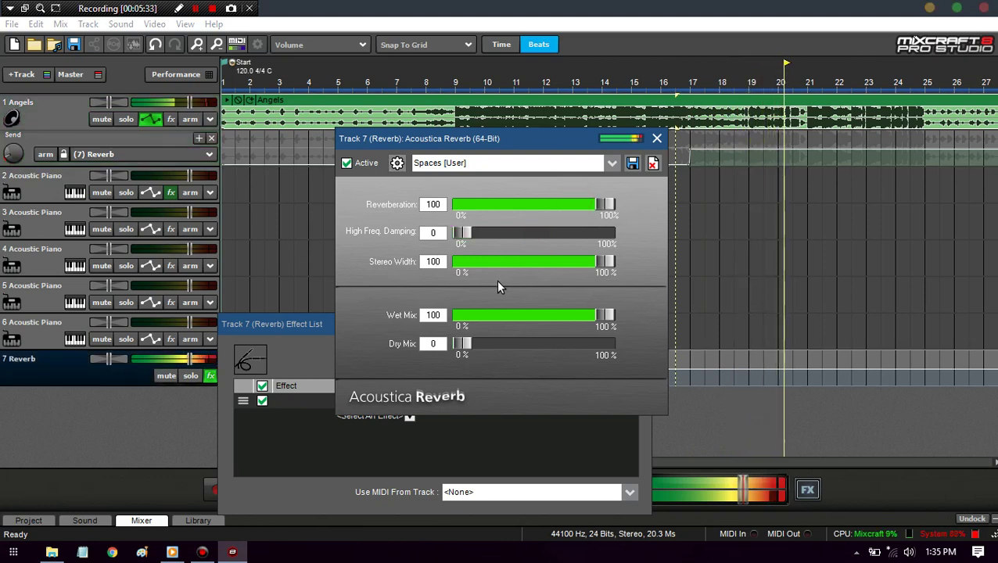
{"action": "left_click_drag", "start_coordinate": [605, 264], "coordinate": [501, 264]}
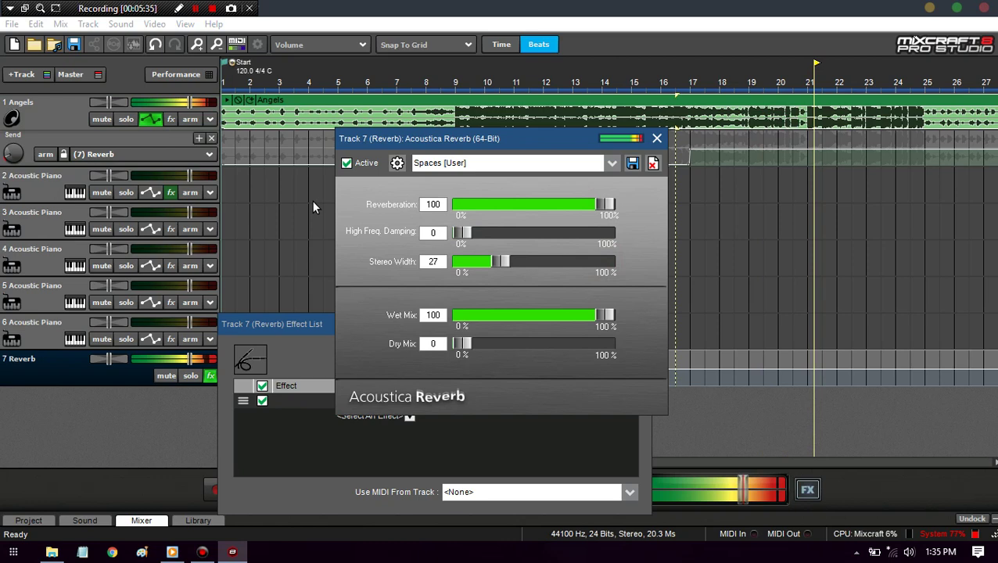
{"action": "left_click", "coordinate": [170, 500]}
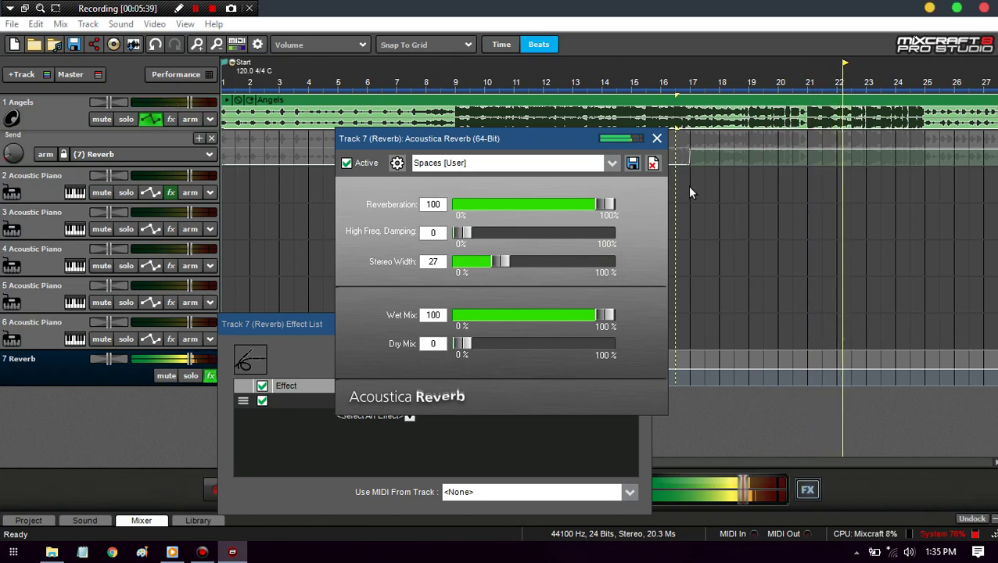
{"action": "left_click", "coordinate": [657, 139]}
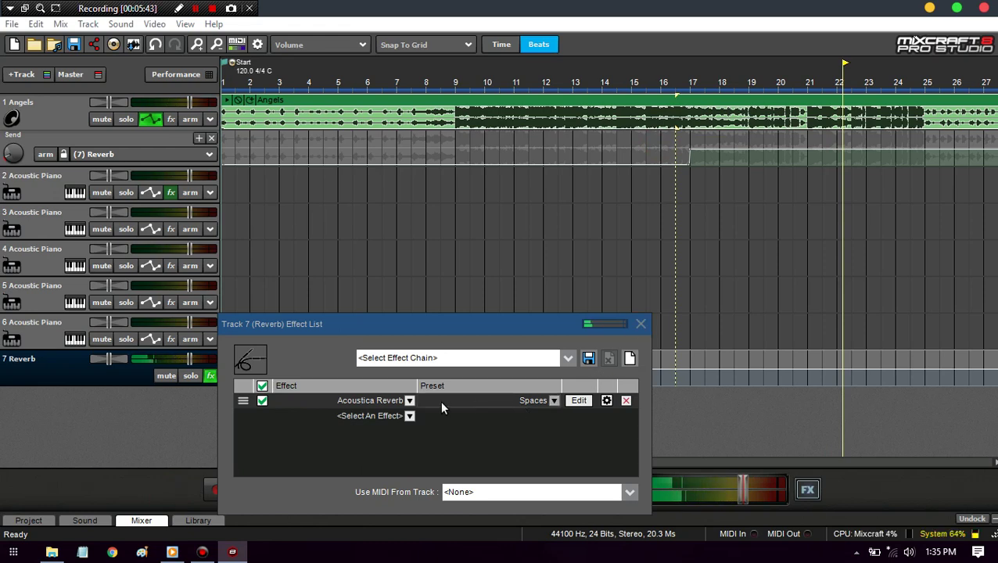
Step: Swap track 7's Acoustica Reverb for Acoustica Distortion and begin renaming track 7
{"action": "left_click", "coordinate": [391, 400]}
{"action": "left_click", "coordinate": [451, 431]}
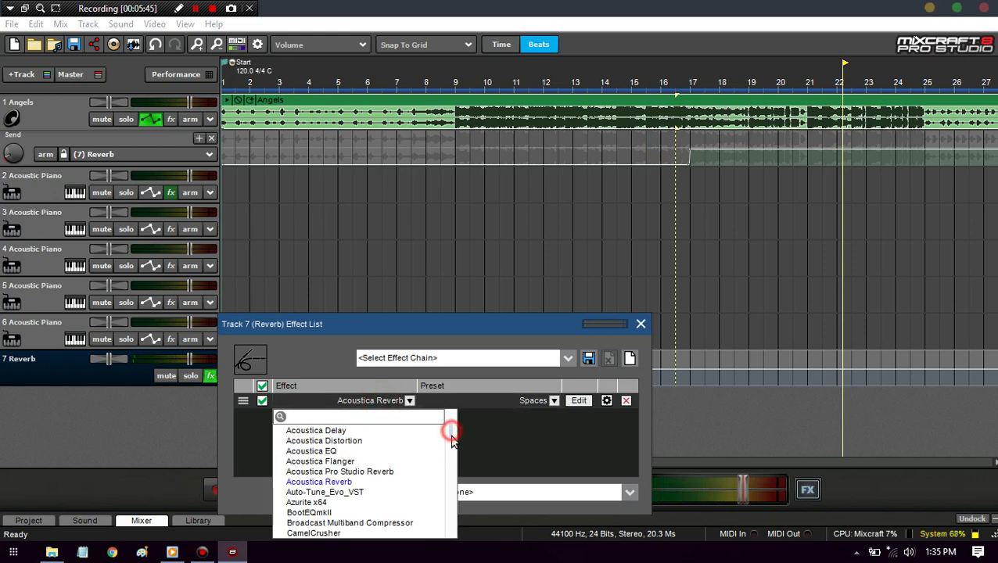
{"action": "left_click_drag", "start_coordinate": [451, 442], "coordinate": [452, 423]}
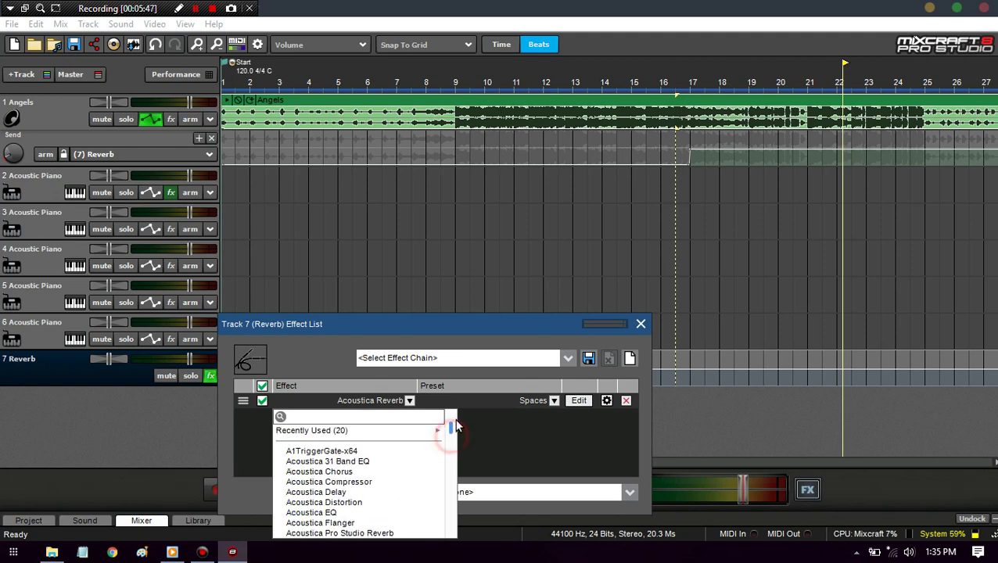
{"action": "left_click", "coordinate": [372, 503]}
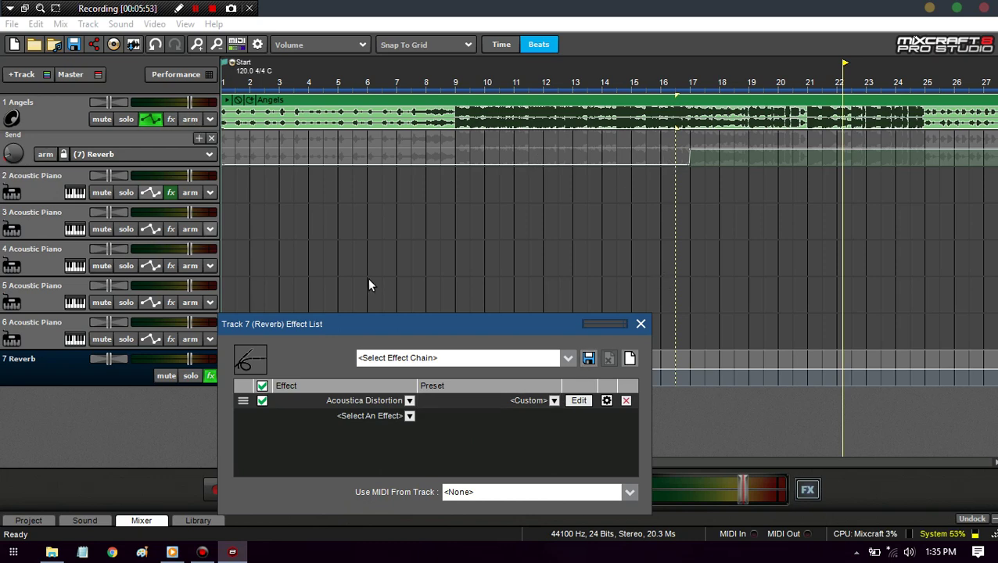
{"action": "left_click", "coordinate": [619, 214]}
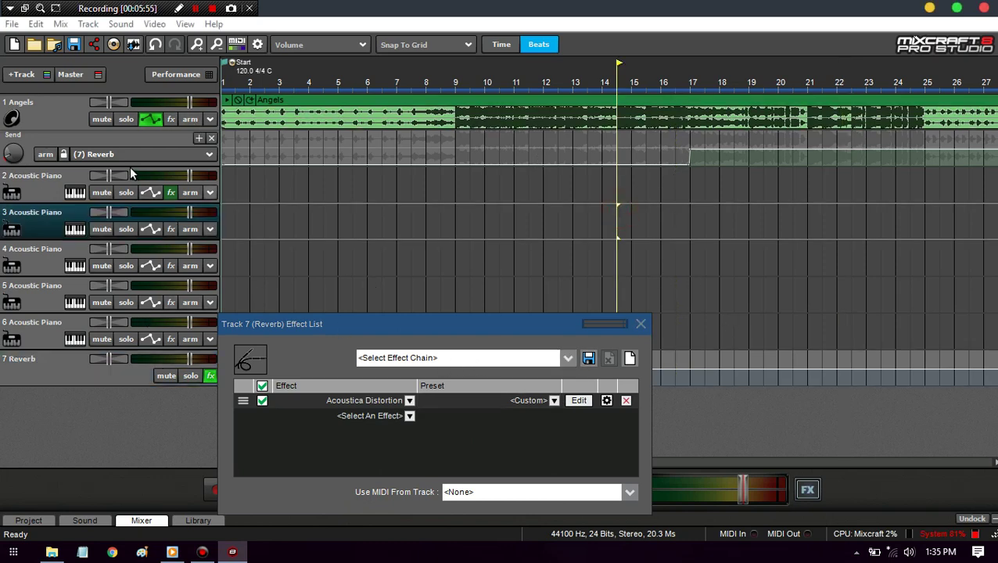
{"action": "double_click", "coordinate": [41, 360]}
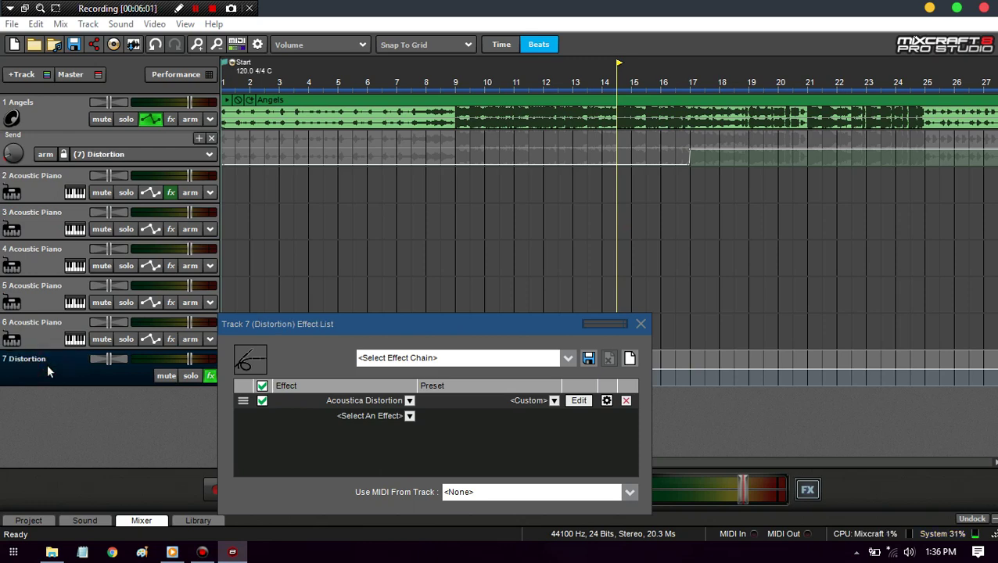
Step: Collapse the bottom panel, delete the stray clip on track 4, and play from bar 15
{"action": "left_click", "coordinate": [641, 323]}
{"action": "left_click", "coordinate": [623, 300]}
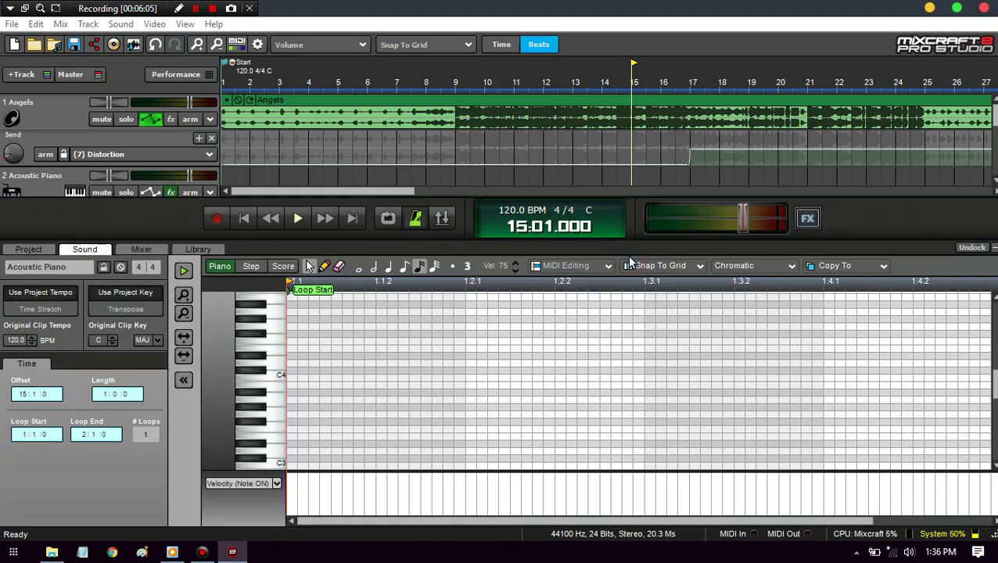
{"action": "left_click", "coordinate": [993, 249]}
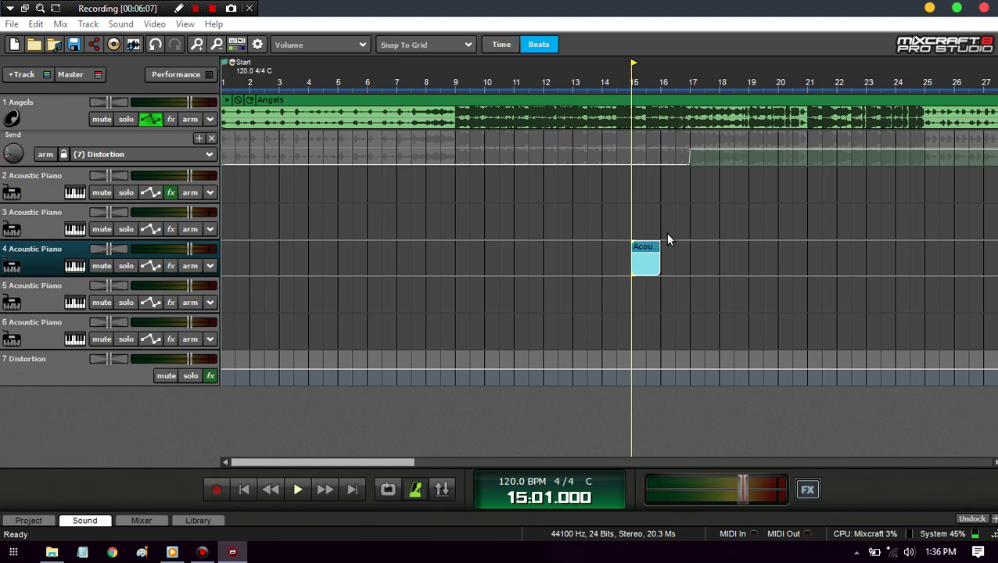
{"action": "left_click", "coordinate": [645, 258]}
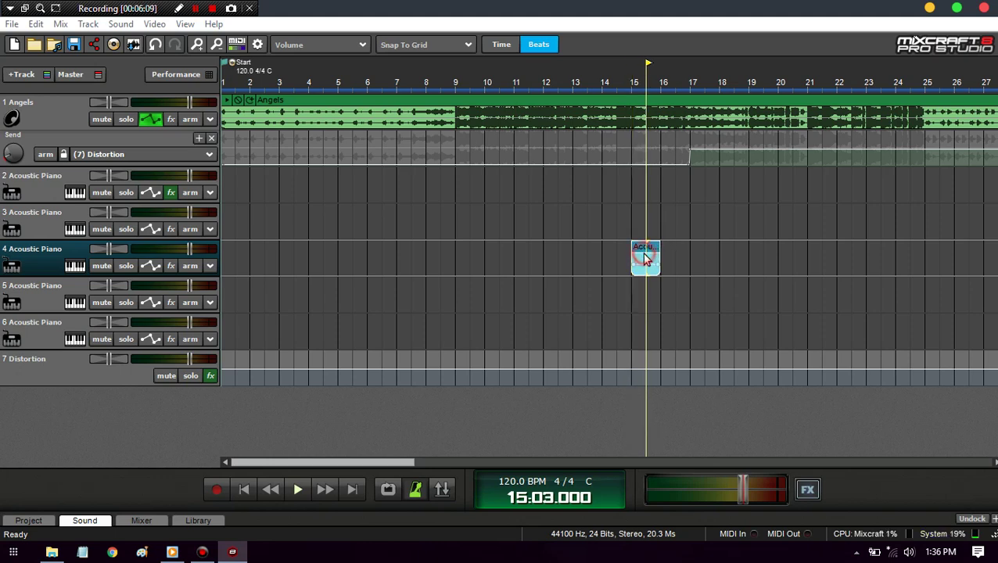
{"action": "key", "text": "Home"}
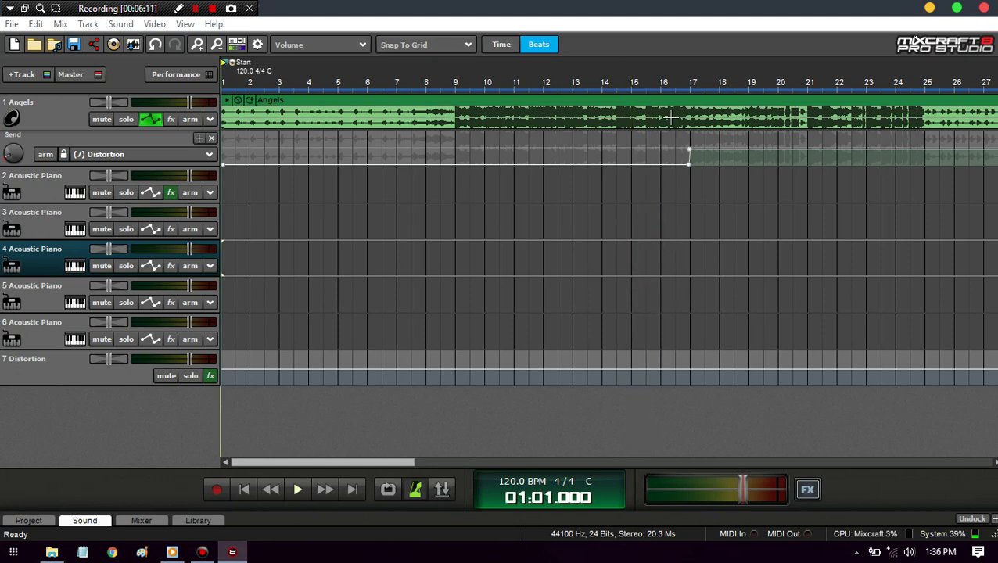
{"action": "left_click", "coordinate": [626, 274]}
{"action": "key", "text": "space"}
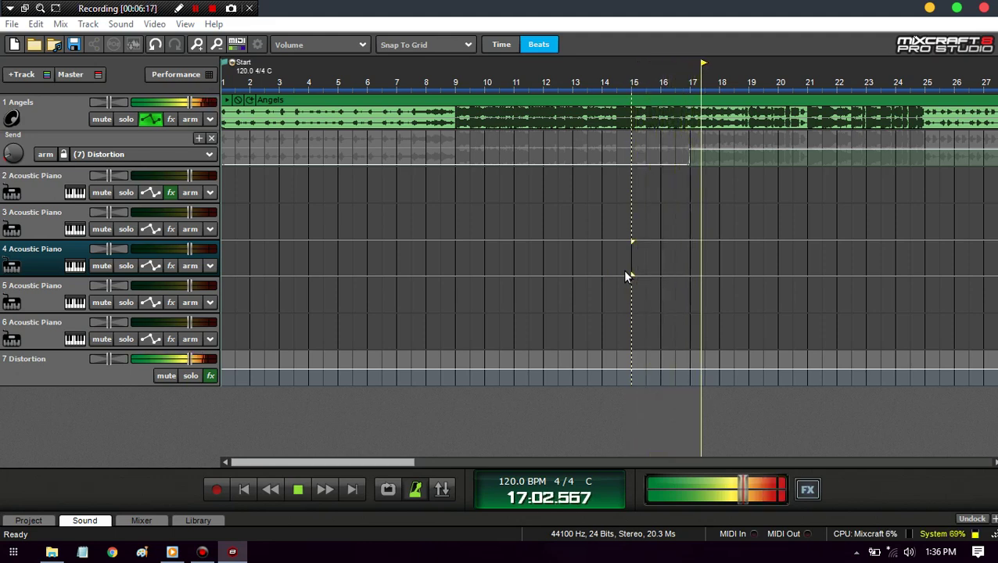
Step: Raise the Distortion track's Acoustica Distortion amount to 38, close its windows, and stop playback
{"action": "left_click", "coordinate": [209, 375]}
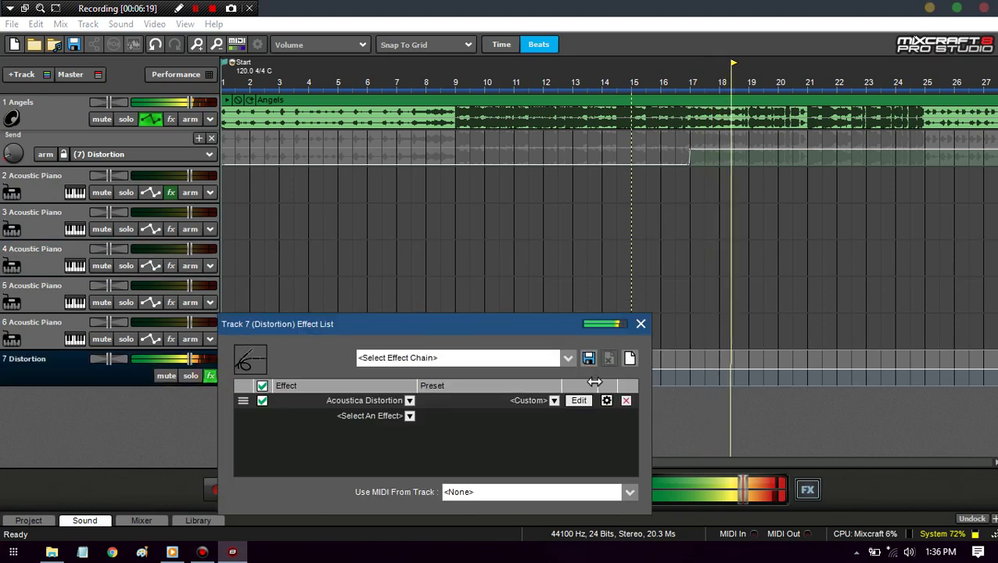
{"action": "left_click", "coordinate": [579, 400]}
{"action": "left_click_drag", "start_coordinate": [483, 272], "coordinate": [519, 282]}
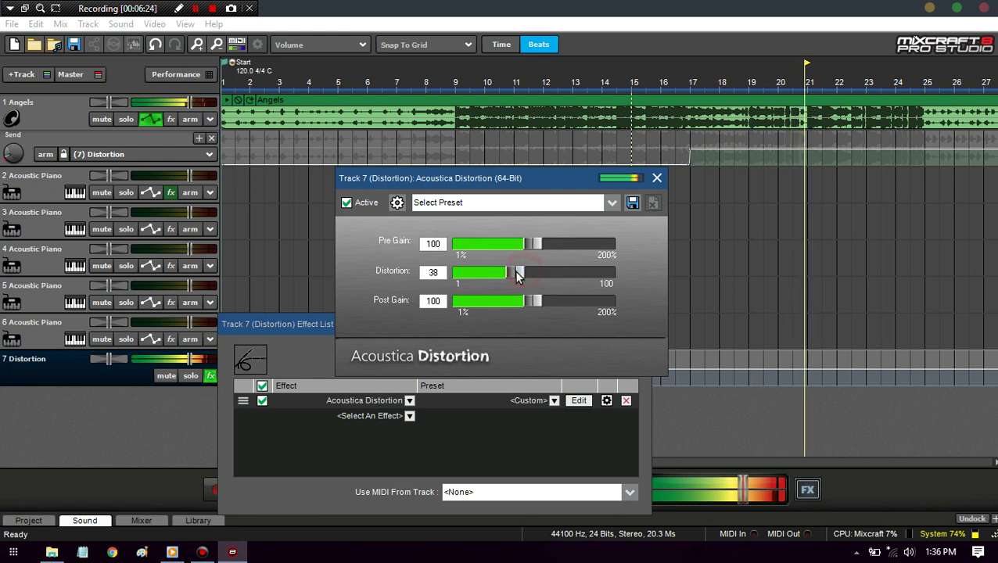
{"action": "left_click", "coordinate": [657, 178]}
{"action": "left_click", "coordinate": [641, 324]}
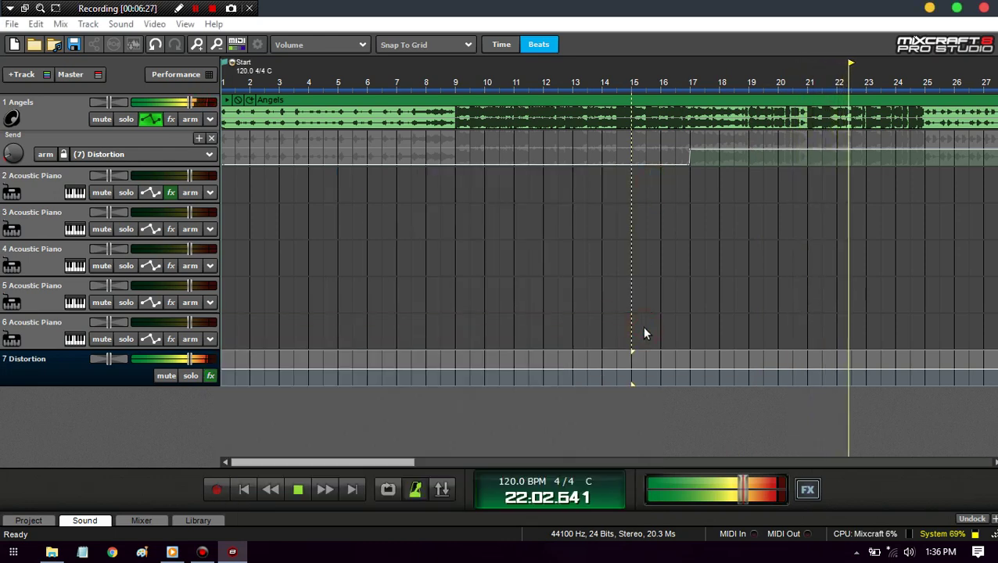
{"action": "key", "text": "space"}
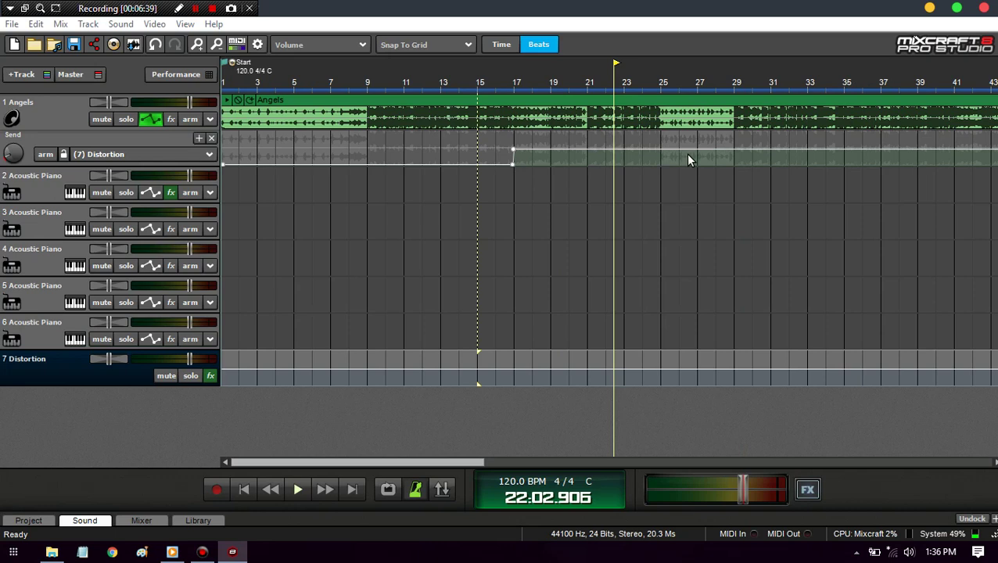
Step: Insert Acoustica Distortion on the Angels track (track 1) and close the effect lists
{"action": "scroll", "coordinate": [688, 159], "scroll_direction": "down", "scroll_amount": 3}
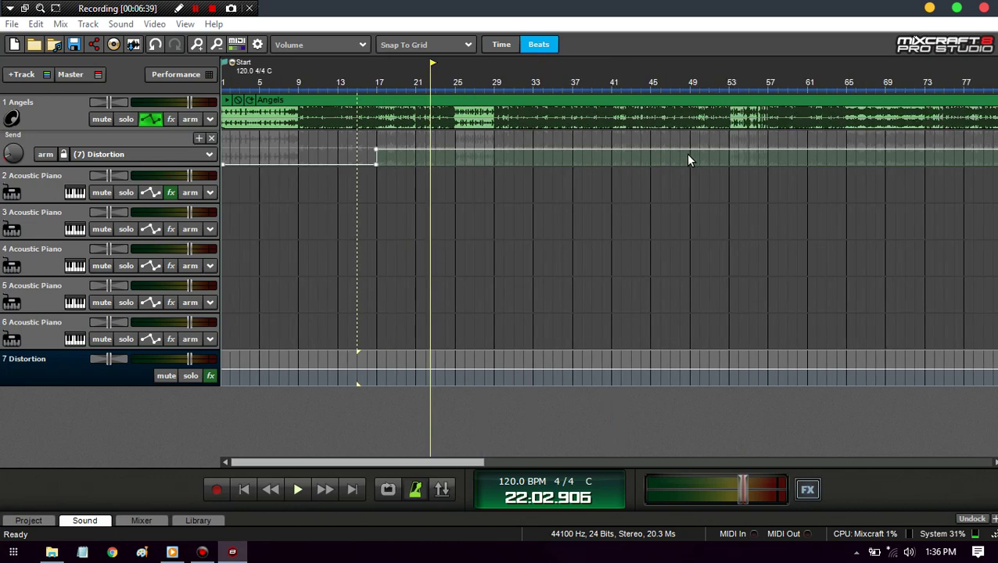
{"action": "left_click", "coordinate": [170, 119]}
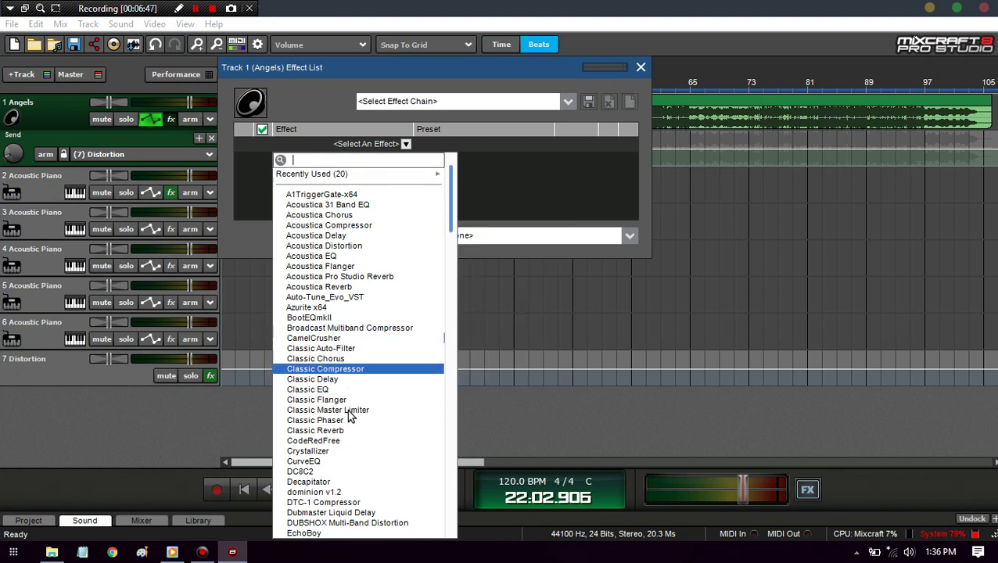
{"action": "left_click", "coordinate": [336, 246]}
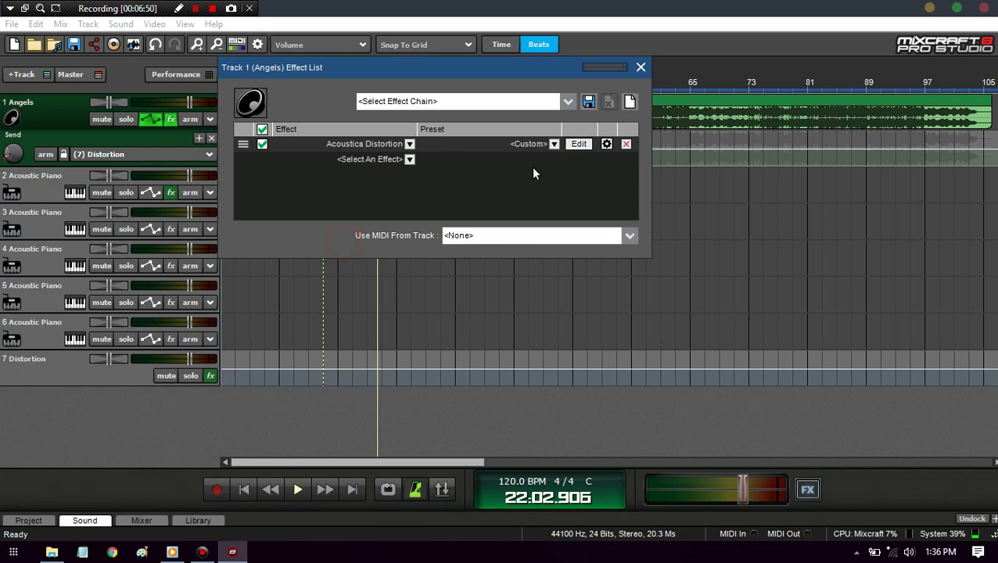
{"action": "left_click", "coordinate": [211, 375]}
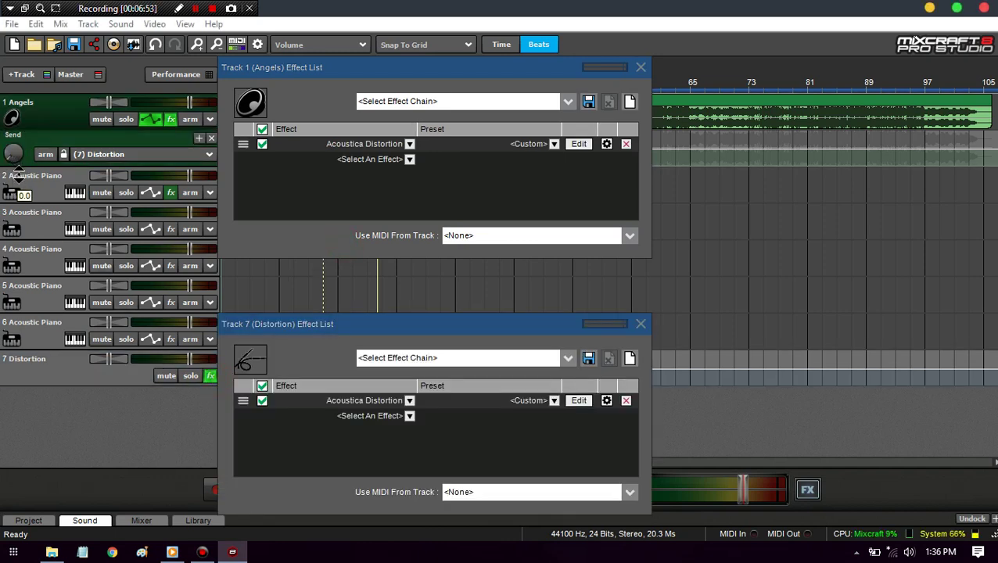
{"action": "left_click", "coordinate": [641, 323]}
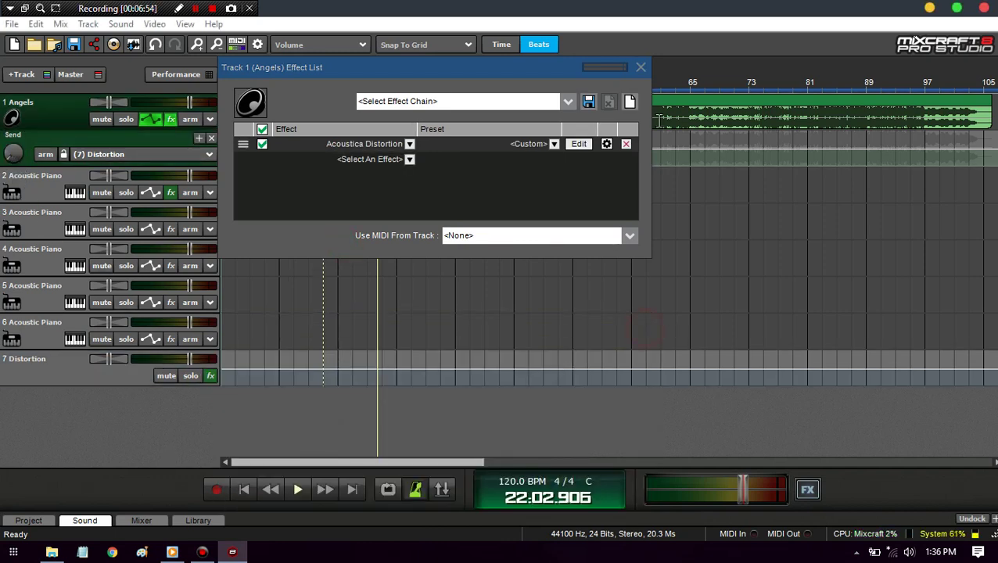
{"action": "left_click", "coordinate": [641, 67]}
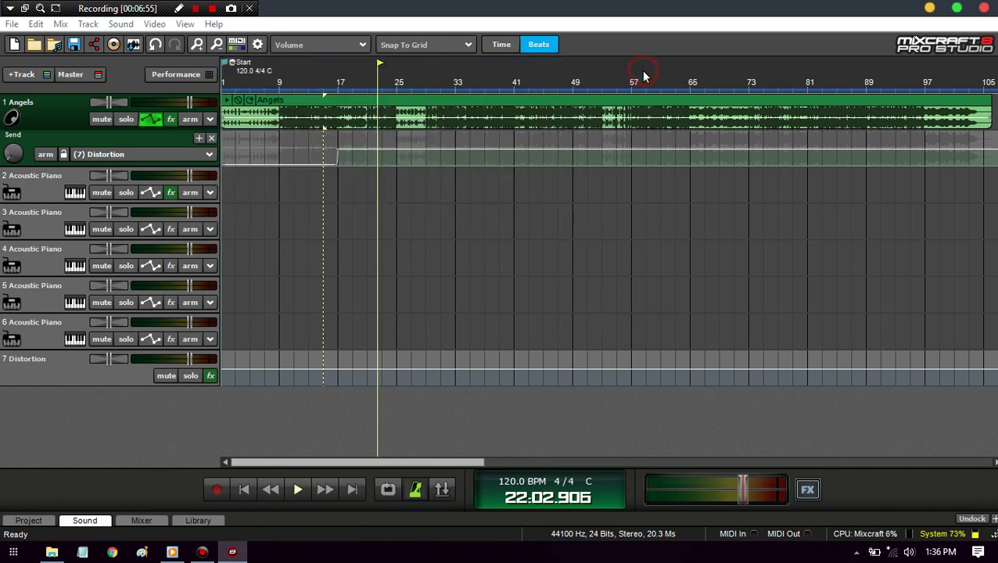
{"action": "left_click", "coordinate": [150, 153]}
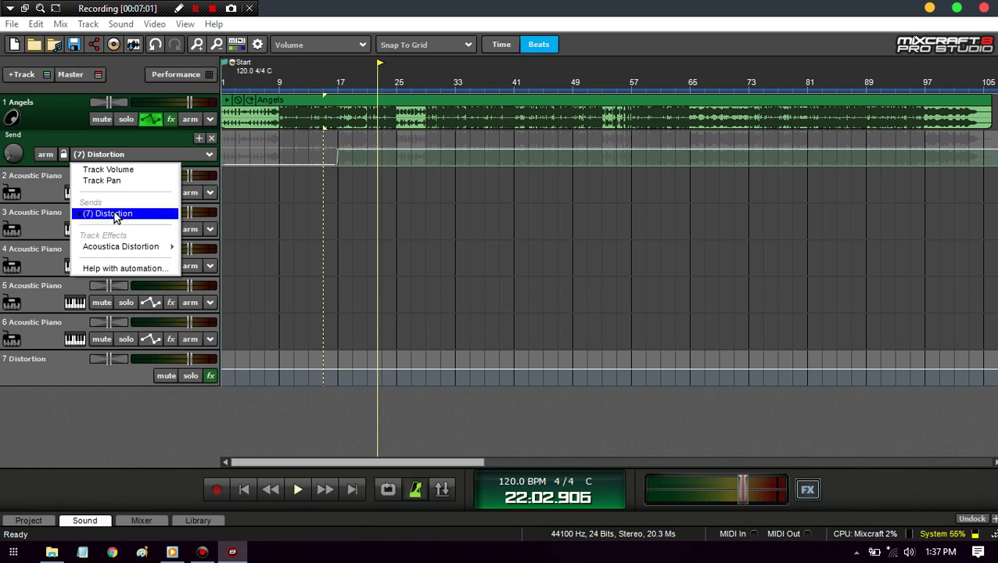
Step: Point the Angels automation lane at Track Effects > Acoustica Distortion > Distortion
{"action": "mouse_move", "coordinate": [122, 248]}
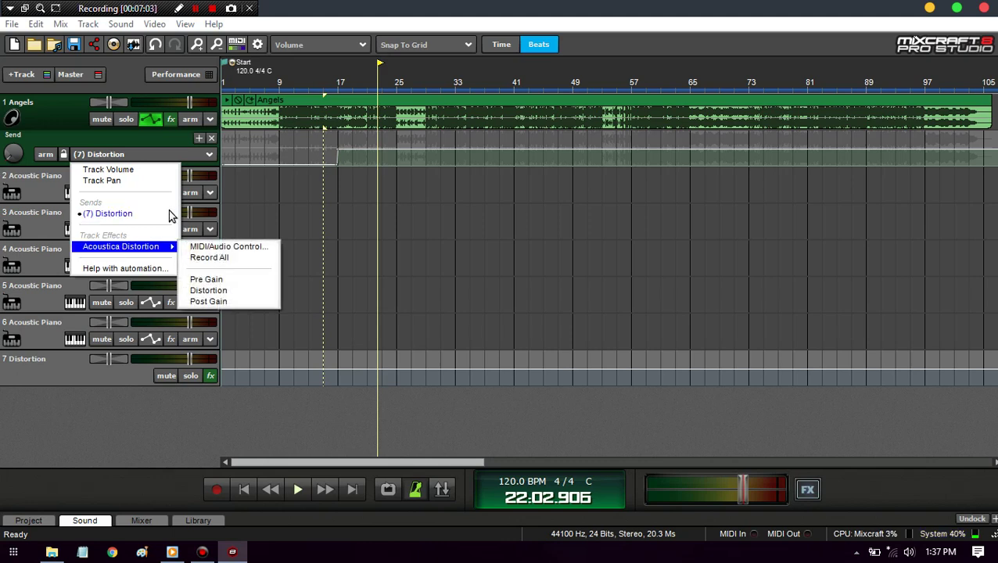
{"action": "left_click", "coordinate": [171, 119]}
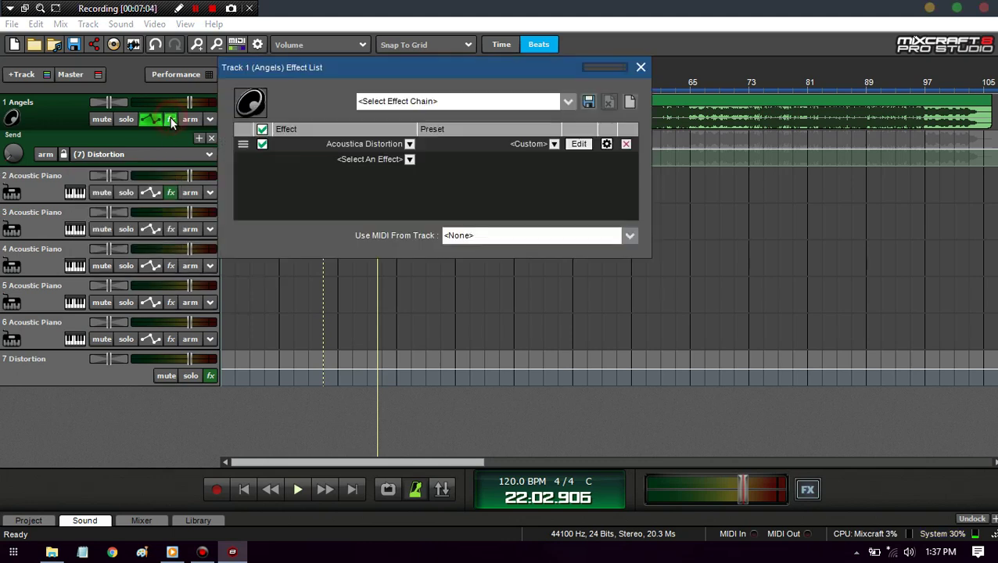
{"action": "left_click", "coordinate": [663, 79]}
{"action": "left_click", "coordinate": [640, 68]}
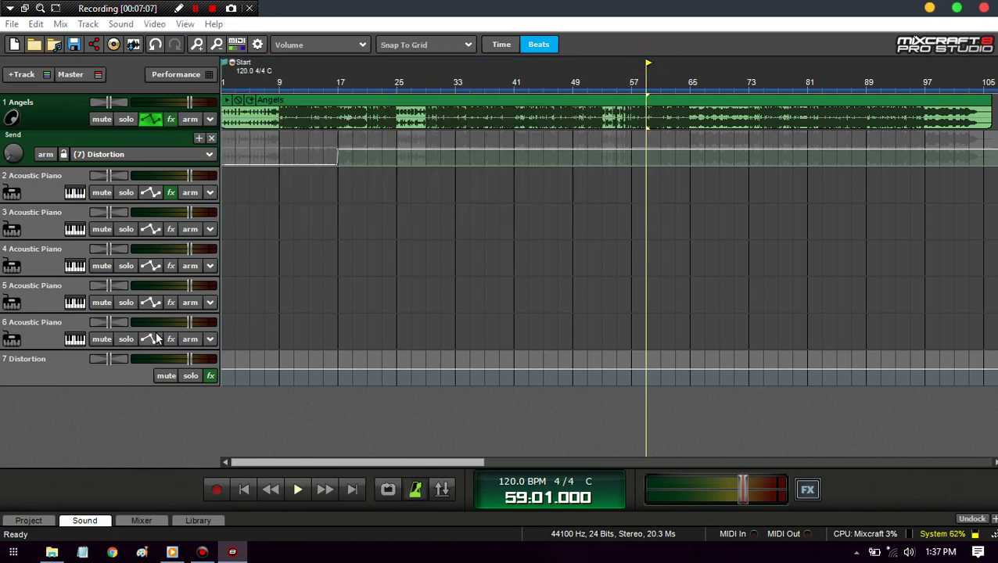
{"action": "left_click", "coordinate": [121, 154]}
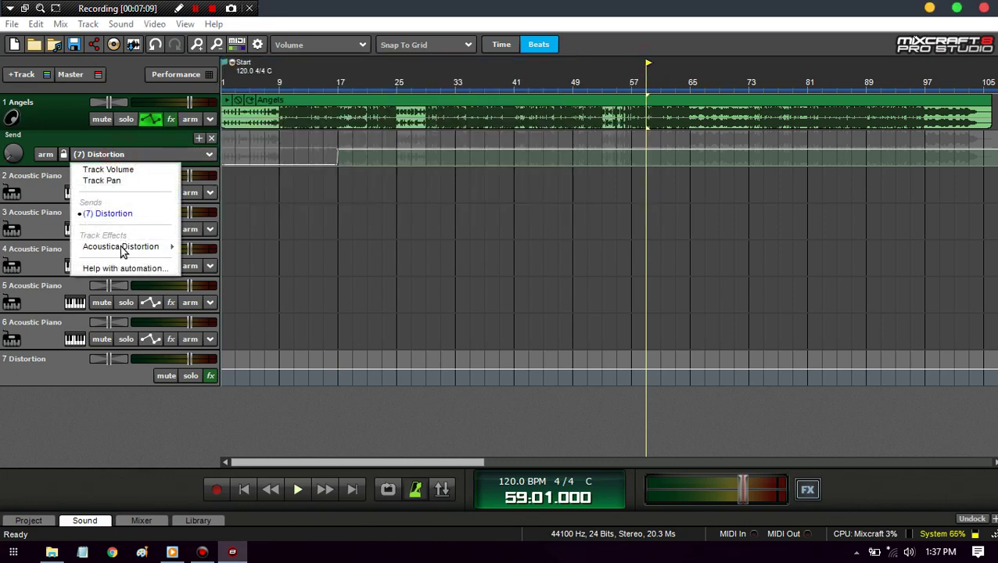
{"action": "mouse_move", "coordinate": [122, 249]}
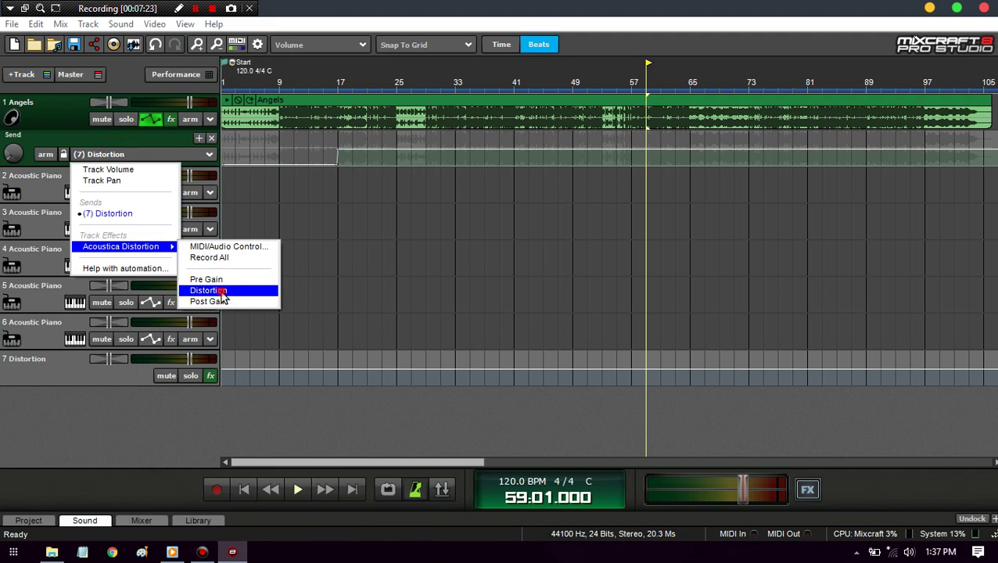
{"action": "left_click", "coordinate": [222, 293]}
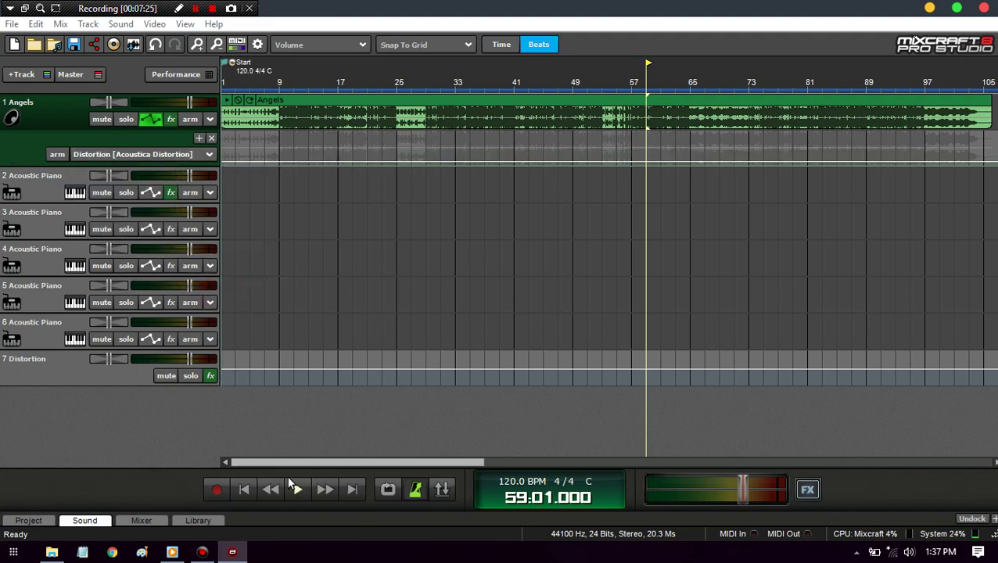
{"action": "left_click", "coordinate": [169, 119]}
Step: Review the Angels track's Acoustica Distortion settings and close its windows
{"action": "left_click", "coordinate": [579, 145]}
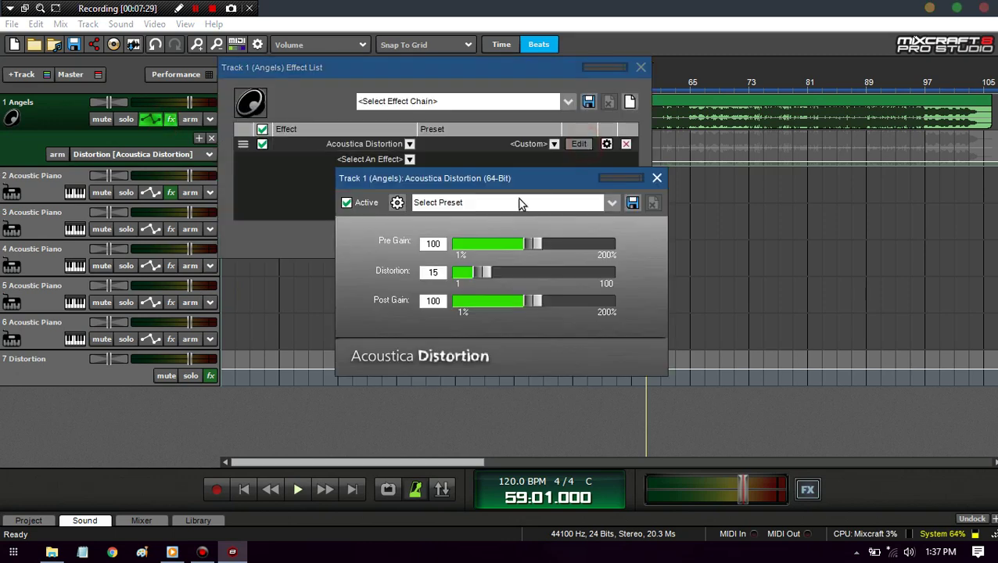
{"action": "left_click", "coordinate": [657, 178]}
{"action": "left_click", "coordinate": [641, 67]}
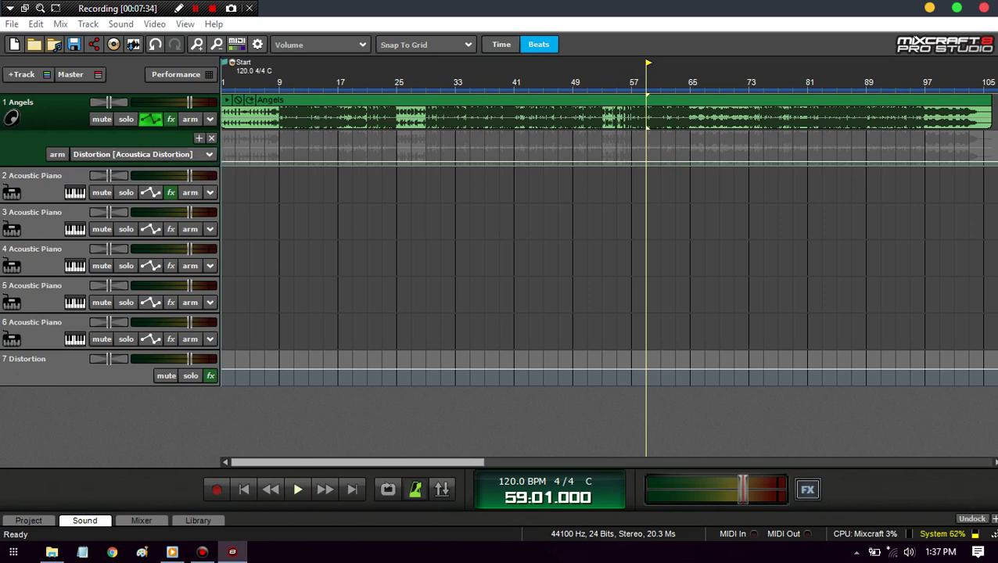
Step: Drop the first distortion automation node to minimum and add a point near bar 17 at about 14.86
{"action": "mouse_move", "coordinate": [223, 163]}
{"action": "left_mouse_down"}
{"action": "mouse_move", "coordinate": [223, 211]}
{"action": "mouse_move", "coordinate": [223, 165]}
{"action": "left_mouse_up"}
{"action": "mouse_move", "coordinate": [224, 159]}
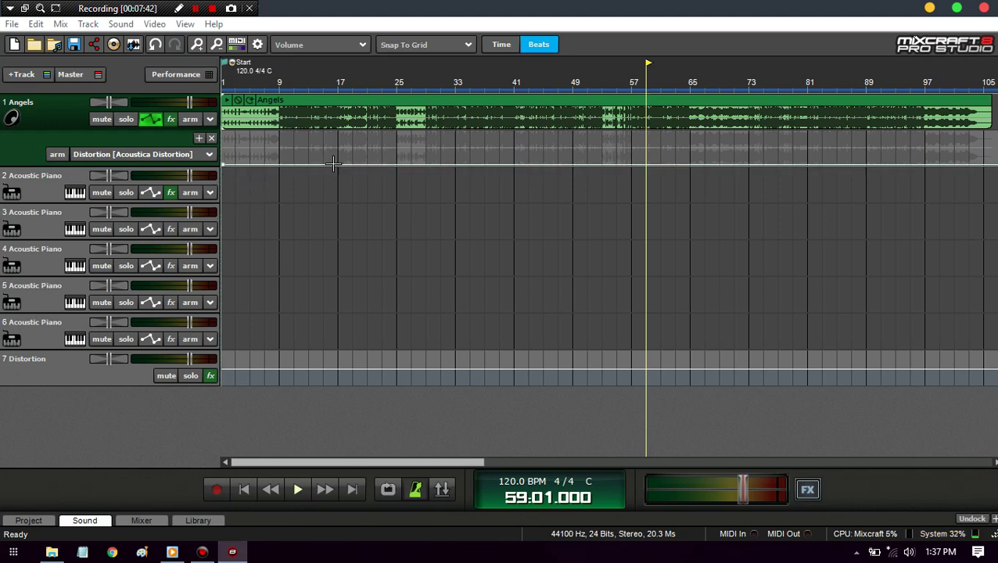
{"action": "left_click_drag", "start_coordinate": [337, 164], "coordinate": [337, 163]}
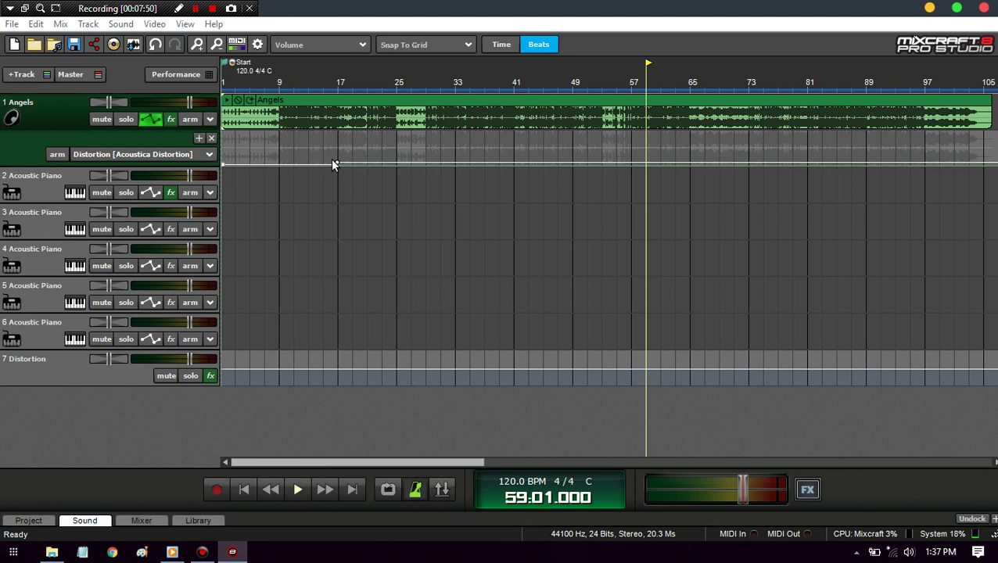
Step: Play from bar 13 to hear the distortion rise, then collapse the Angels automation lane
{"action": "left_click", "coordinate": [312, 190]}
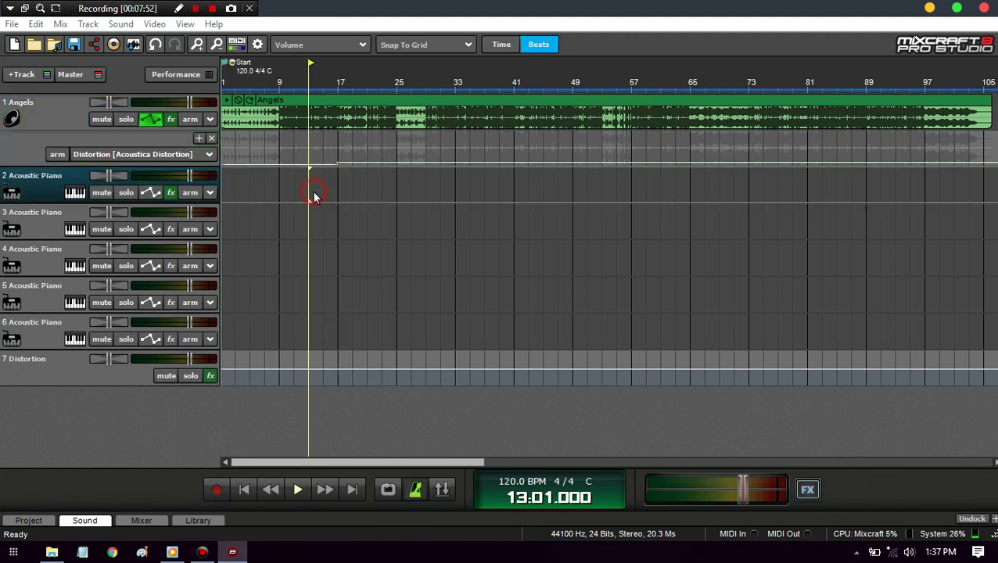
{"action": "key", "text": "space"}
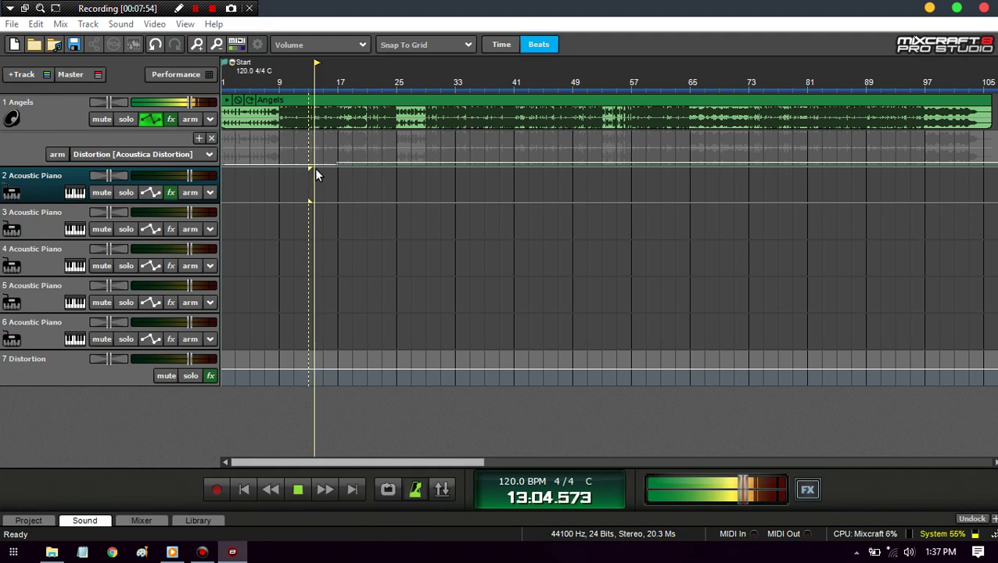
{"action": "scroll", "coordinate": [351, 190], "scroll_direction": "up", "scroll_amount": 4}
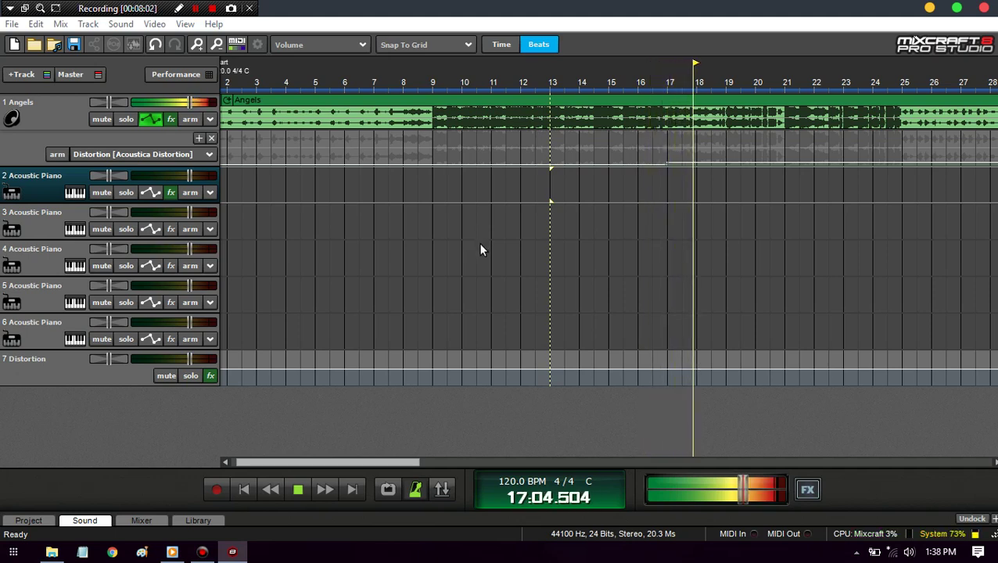
{"action": "key", "text": "space"}
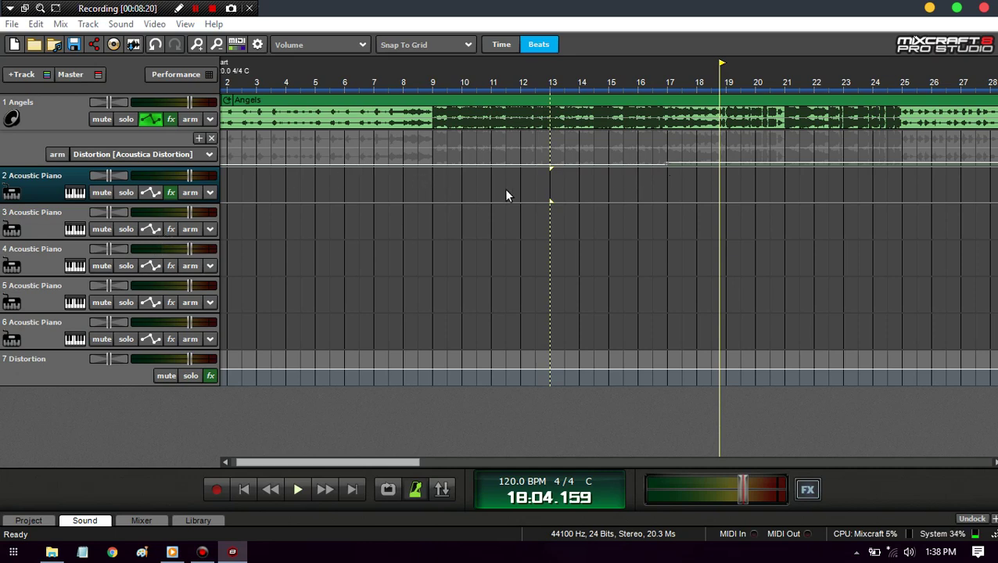
{"action": "left_click", "coordinate": [146, 123]}
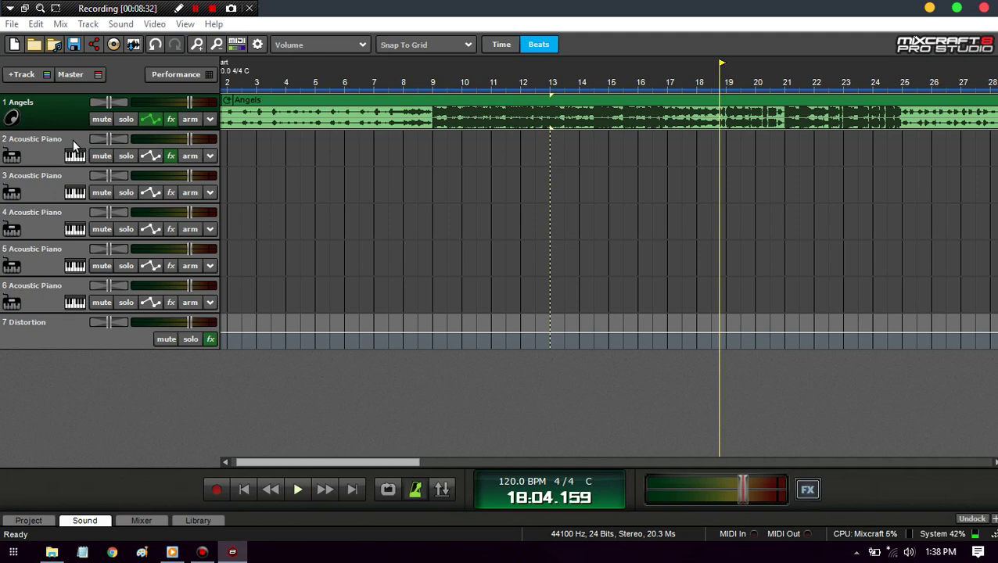
Step: Replace track 7's Acoustica Distortion with Acoustica Reverb on the 'dollaz' preset and close its windows
{"action": "left_click", "coordinate": [212, 339]}
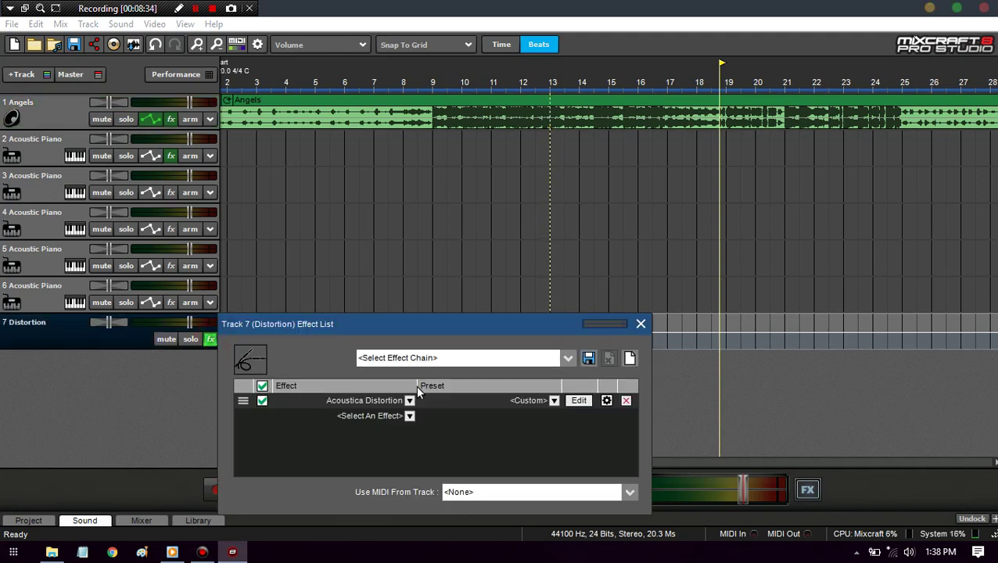
{"action": "left_click", "coordinate": [409, 400]}
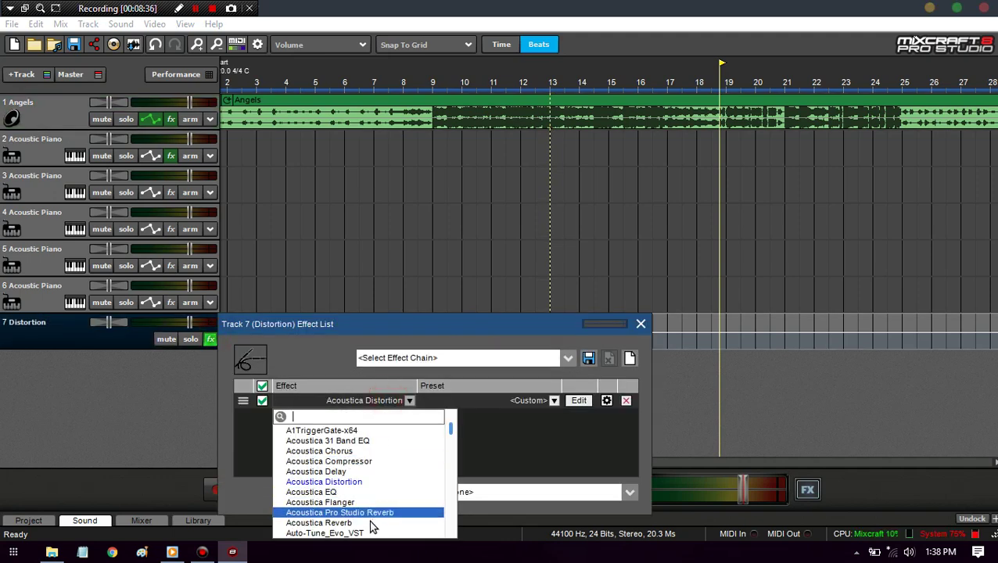
{"action": "left_click", "coordinate": [319, 522]}
{"action": "left_click", "coordinate": [509, 401]}
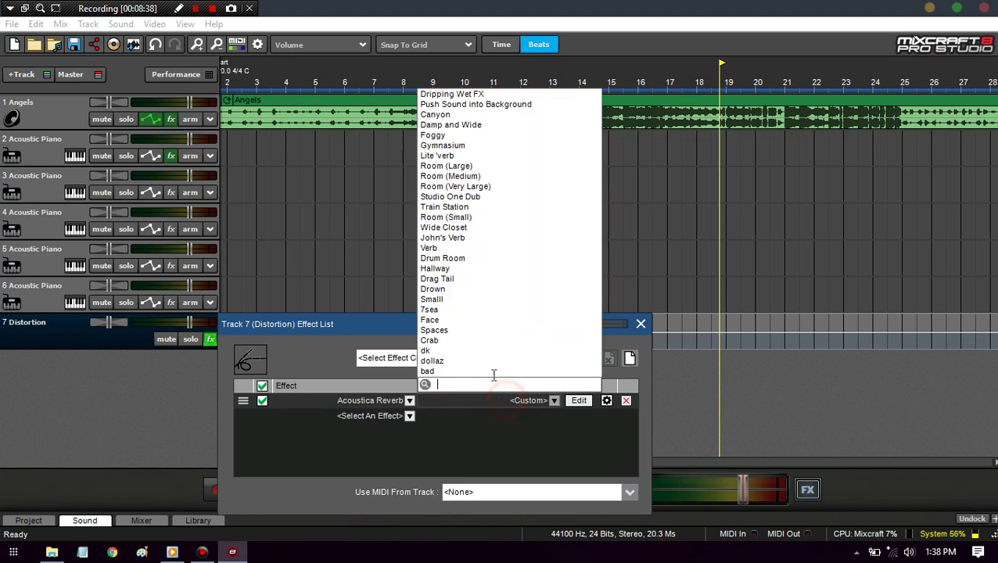
{"action": "left_click", "coordinate": [430, 361]}
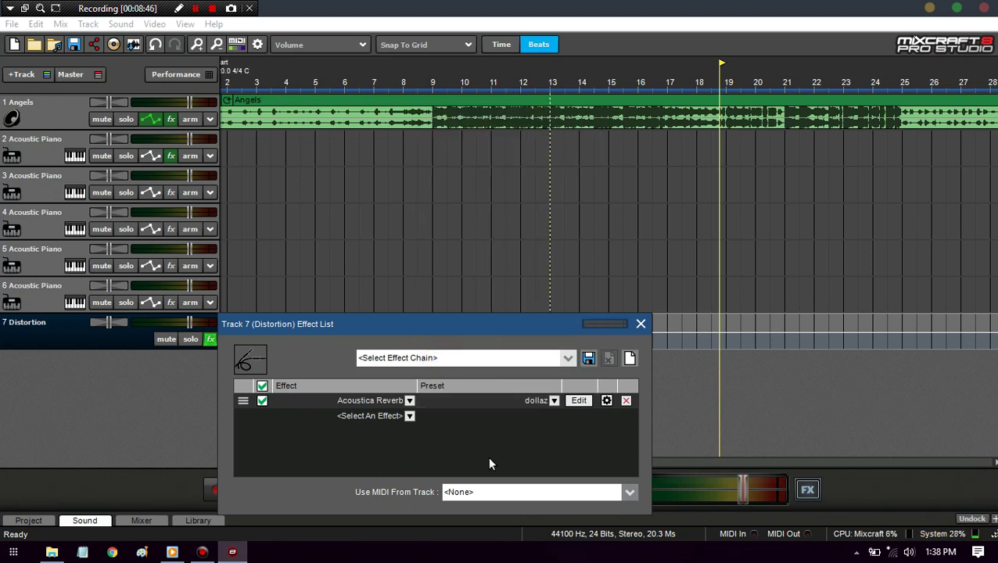
{"action": "left_click", "coordinate": [577, 404]}
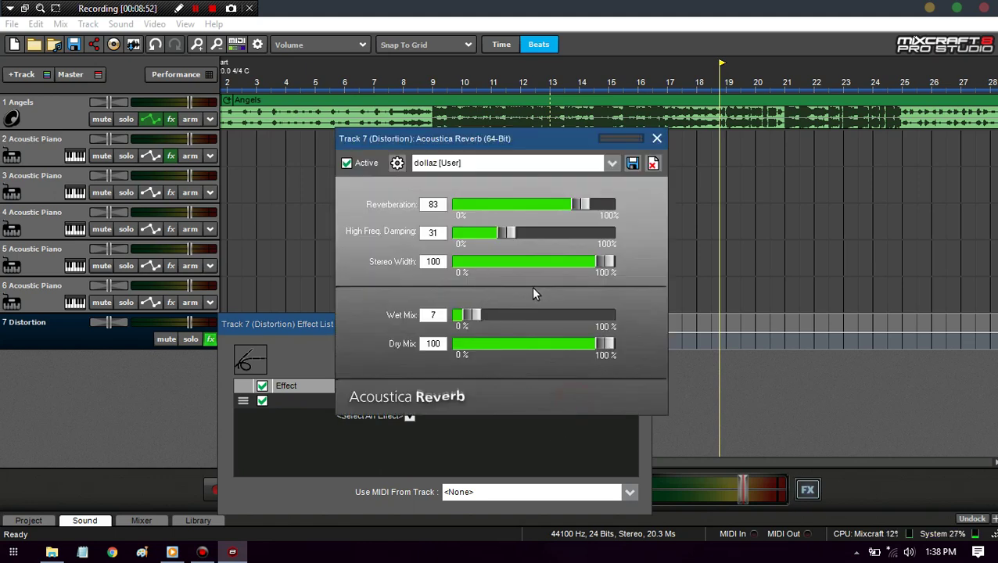
{"action": "left_click", "coordinate": [656, 138]}
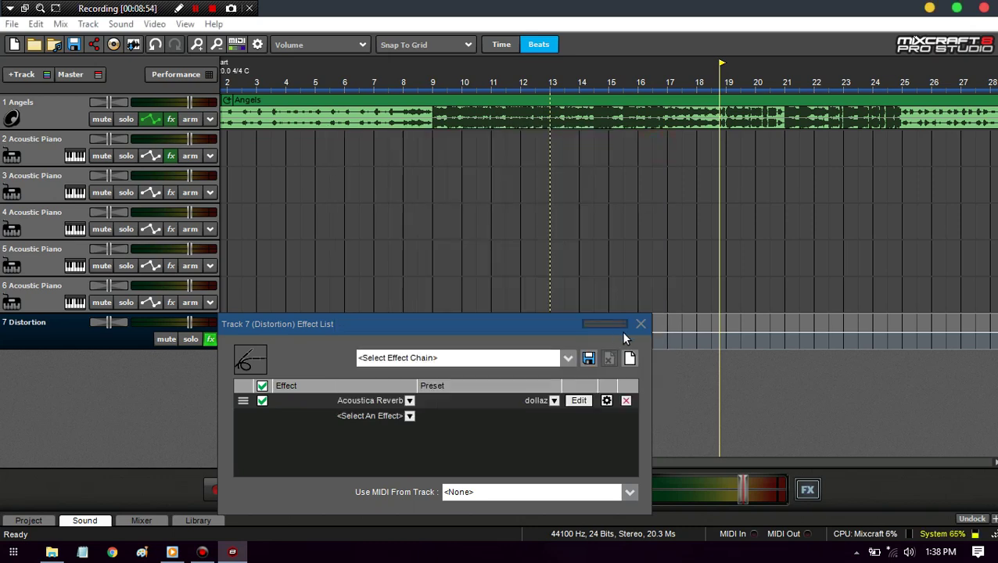
{"action": "left_click", "coordinate": [641, 324]}
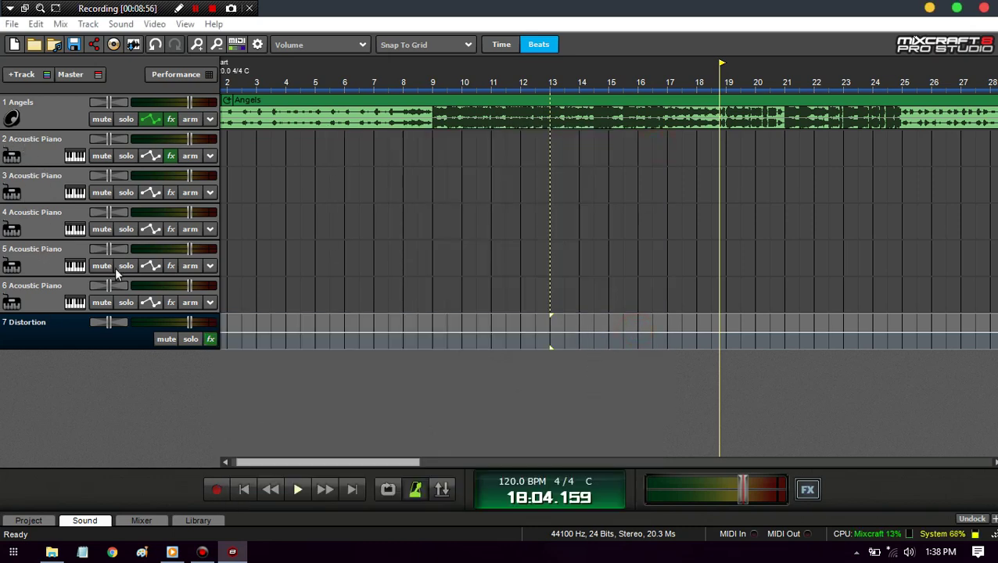
Step: Show track 2's automation lane with its parameter list
{"action": "left_click", "coordinate": [151, 156]}
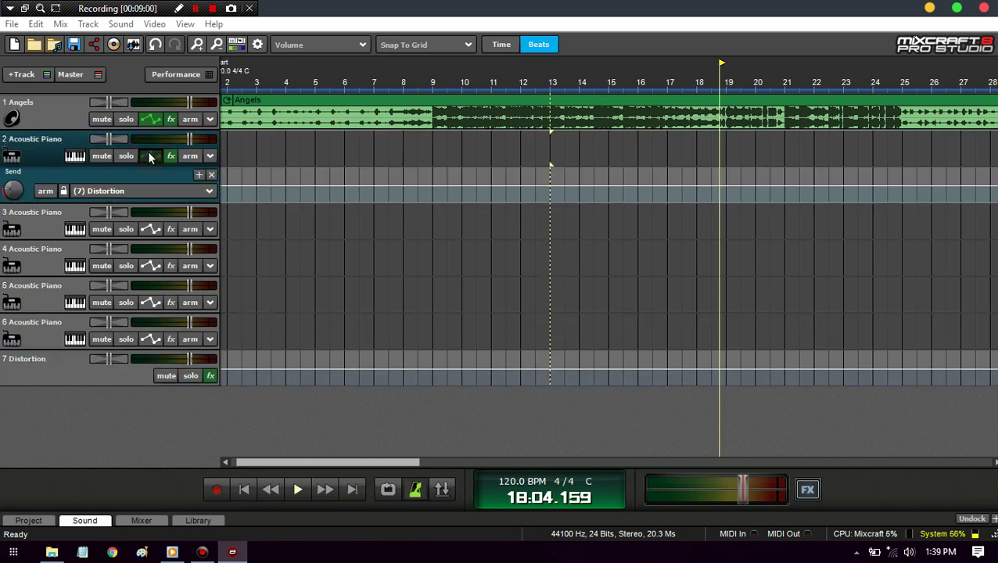
{"action": "left_click", "coordinate": [88, 194]}
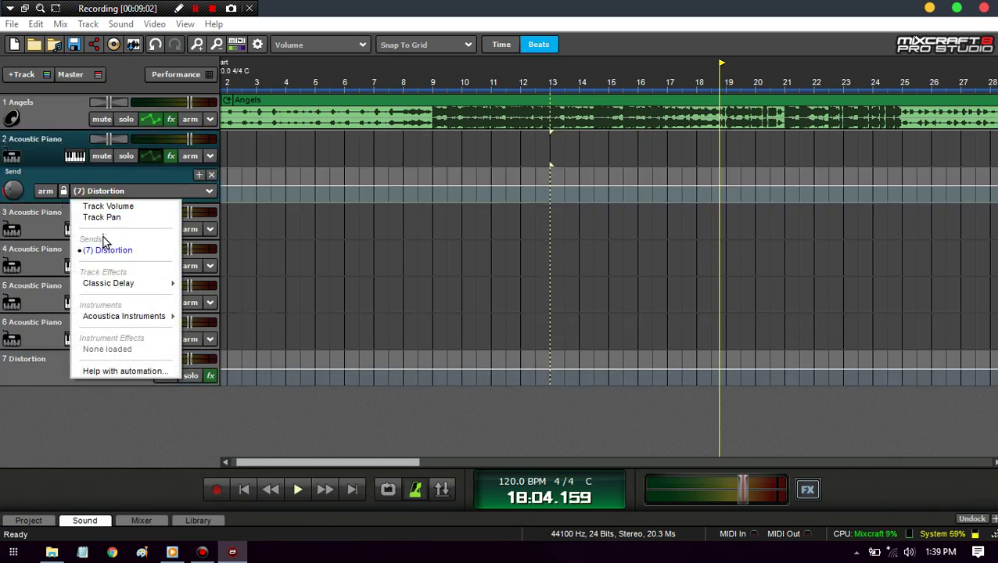
{"action": "left_click", "coordinate": [44, 361]}
Step: Rename track 7 to Reverb and raise track 2's send level to the Reverb track
{"action": "double_click", "coordinate": [45, 361]}
{"action": "type", "text": "Rebv"}
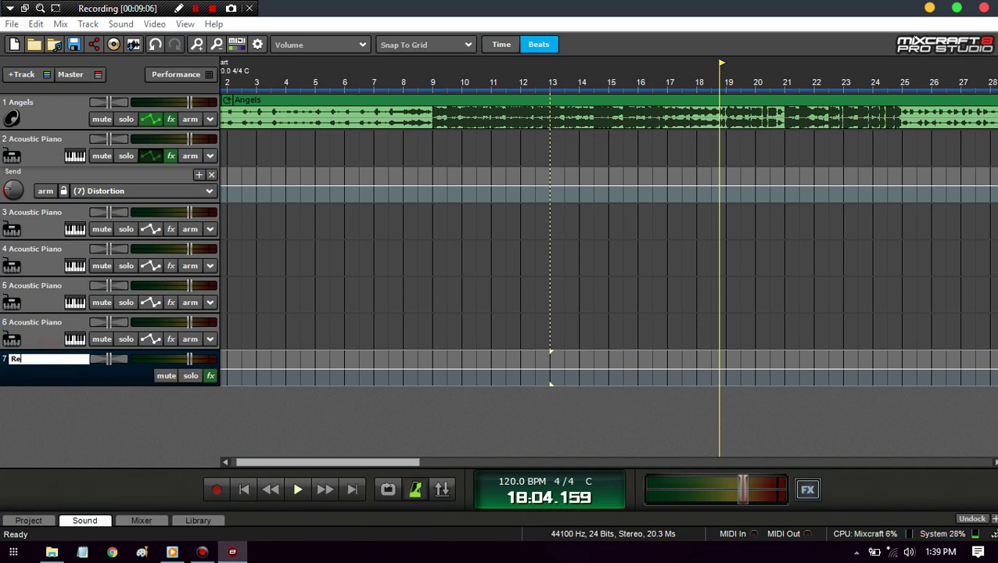
{"action": "left_click", "coordinate": [58, 374]}
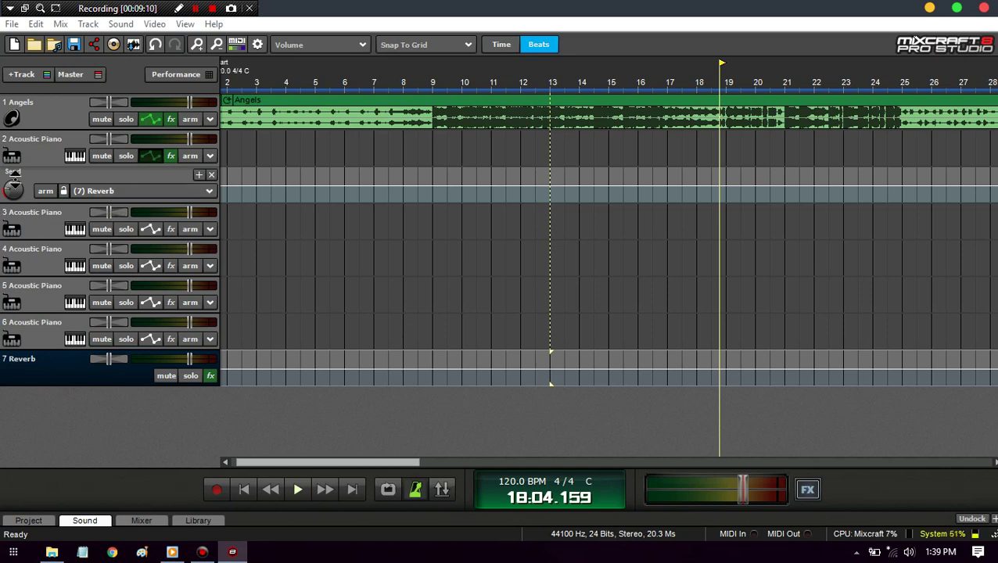
{"action": "left_click", "coordinate": [15, 179]}
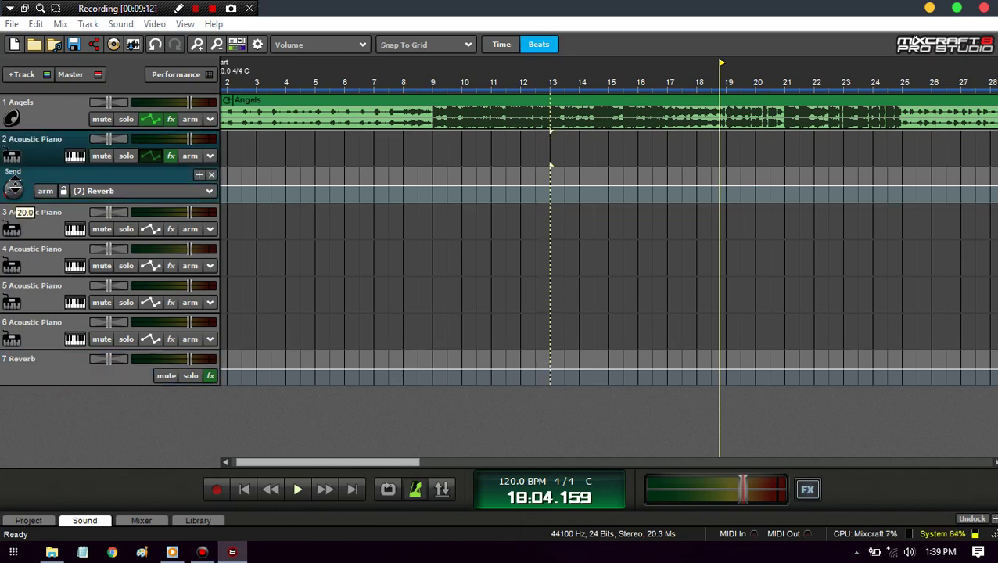
{"action": "mouse_move", "coordinate": [13, 190]}
{"action": "left_mouse_down"}
{"action": "mouse_move", "coordinate": [8, 127]}
{"action": "mouse_move", "coordinate": [15, 192]}
{"action": "left_mouse_up"}
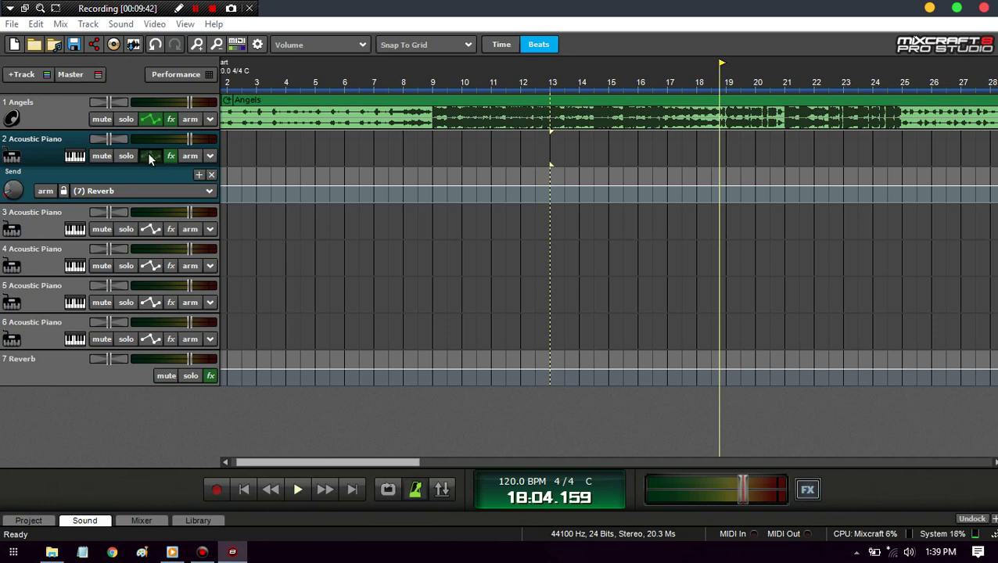
Step: Set tracks 3 and 4's automation lanes to their '(7) Reverb' send
{"action": "left_click", "coordinate": [148, 229]}
{"action": "left_click", "coordinate": [96, 266]}
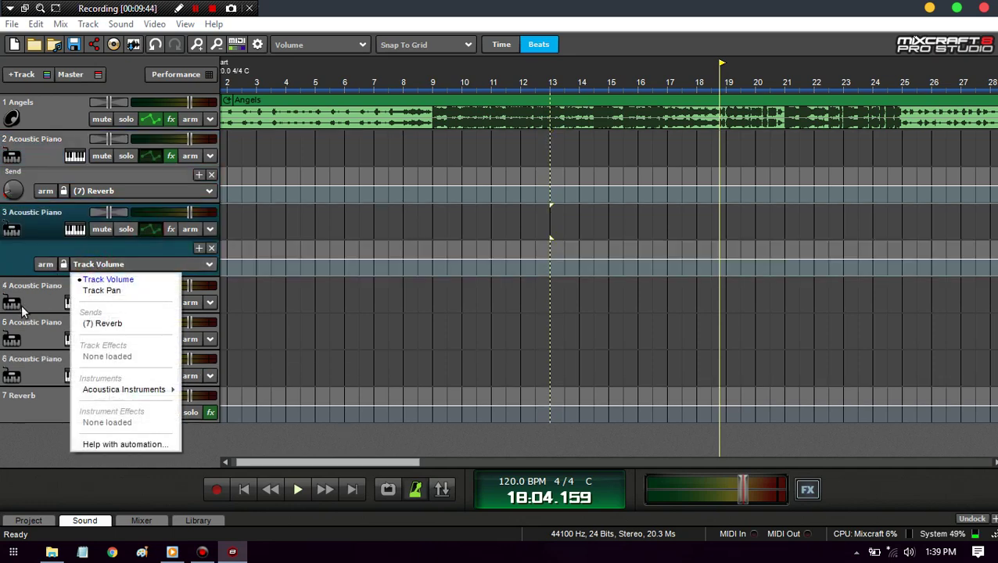
{"action": "left_click", "coordinate": [178, 323]}
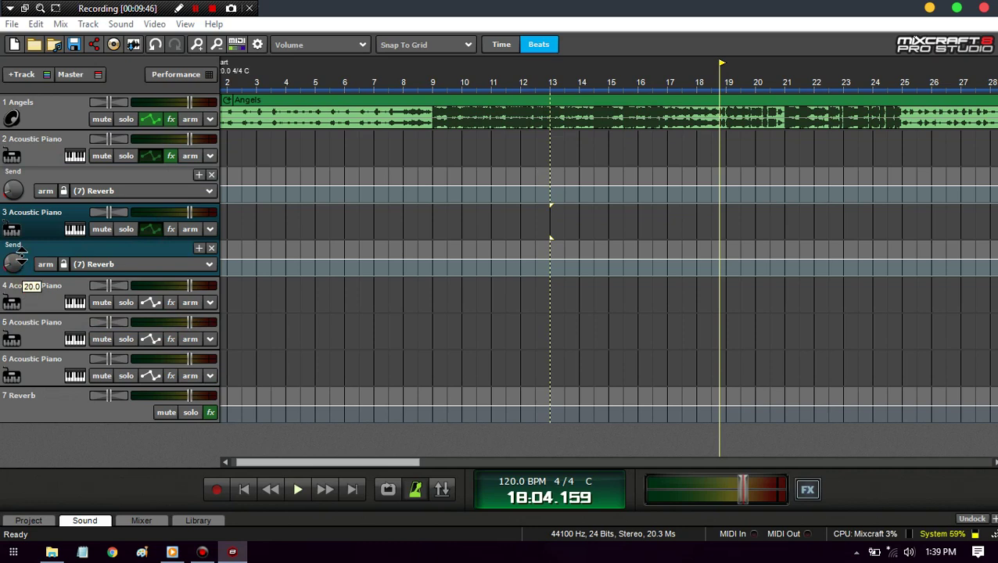
{"action": "left_click", "coordinate": [150, 302]}
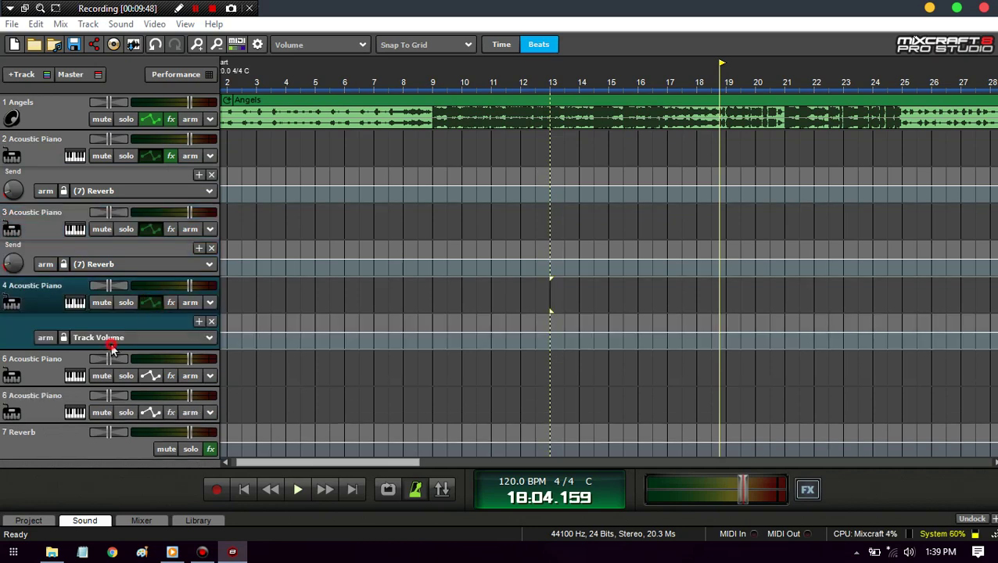
{"action": "left_click", "coordinate": [111, 337]}
{"action": "left_click", "coordinate": [108, 396]}
Step: Set tracks 5 and 6's lanes to the '(7) Reverb' send, with track 6's send at 60
{"action": "mouse_move", "coordinate": [13, 331]}
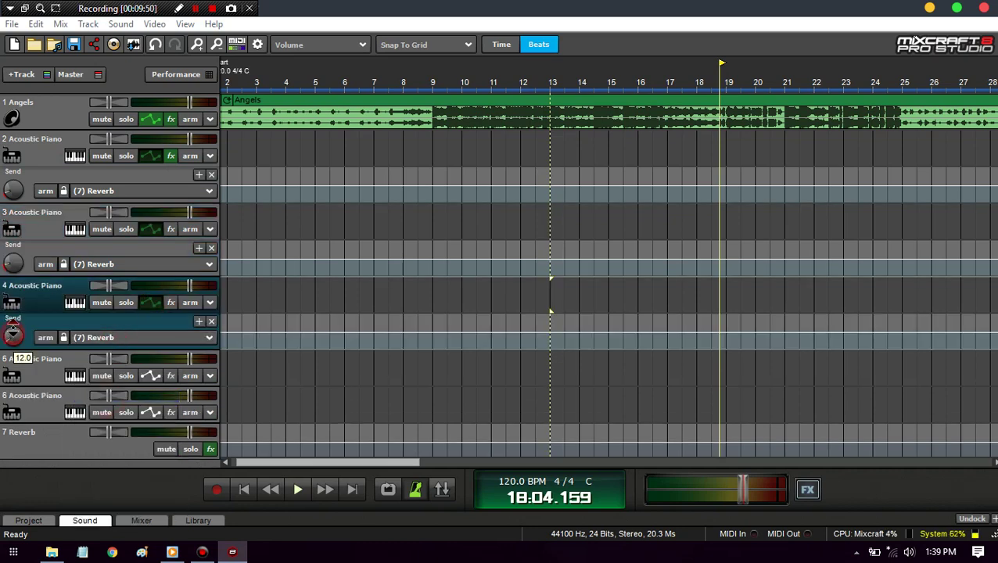
{"action": "left_click", "coordinate": [151, 377]}
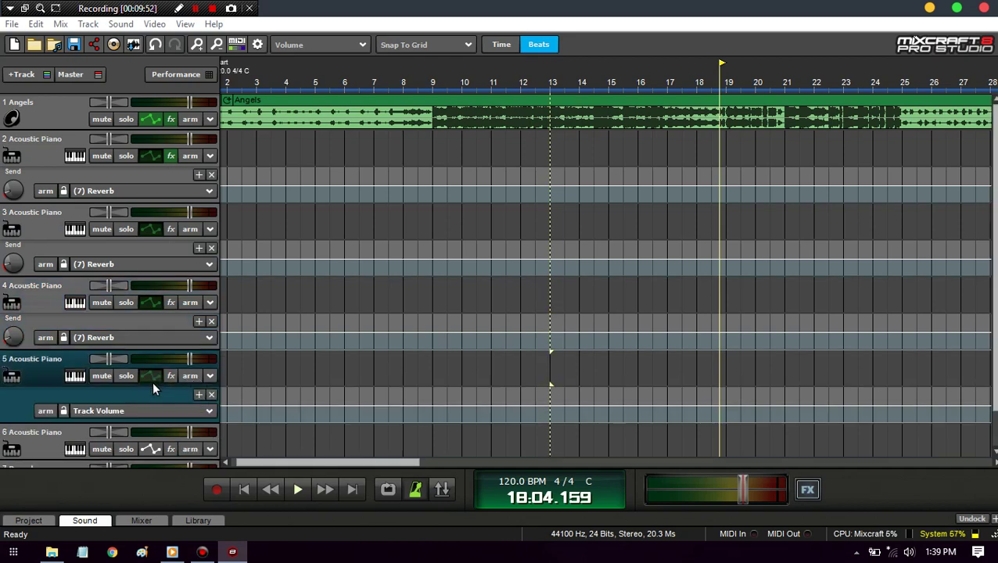
{"action": "left_click", "coordinate": [129, 409]}
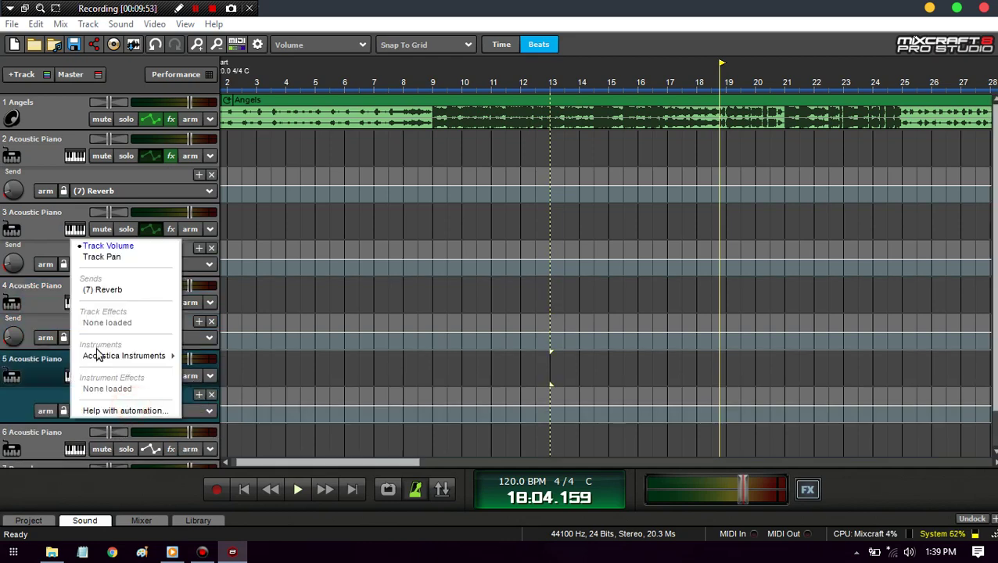
{"action": "left_click", "coordinate": [102, 291]}
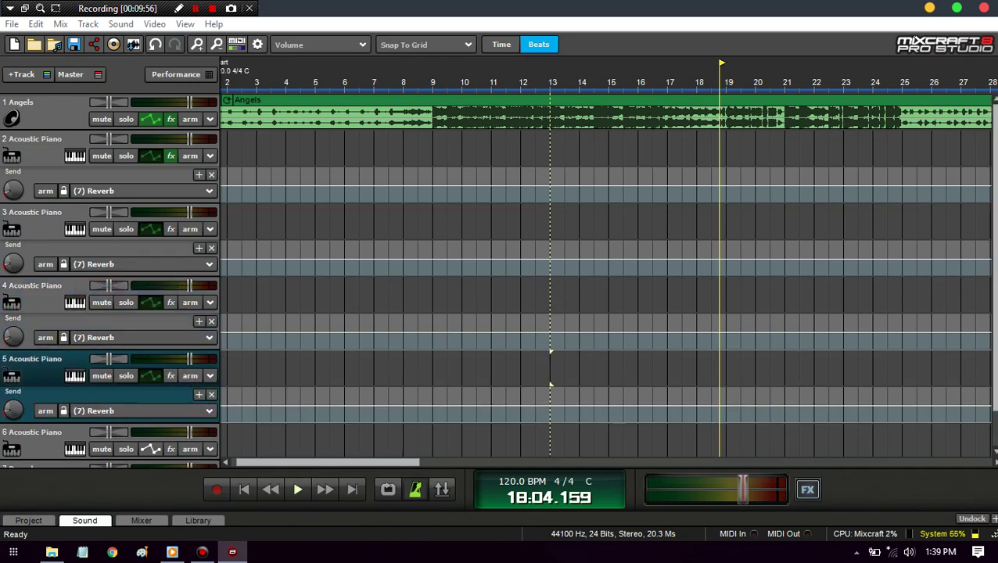
{"action": "scroll", "coordinate": [274, 411], "scroll_direction": "down", "scroll_amount": 1}
{"action": "left_click", "coordinate": [151, 408]}
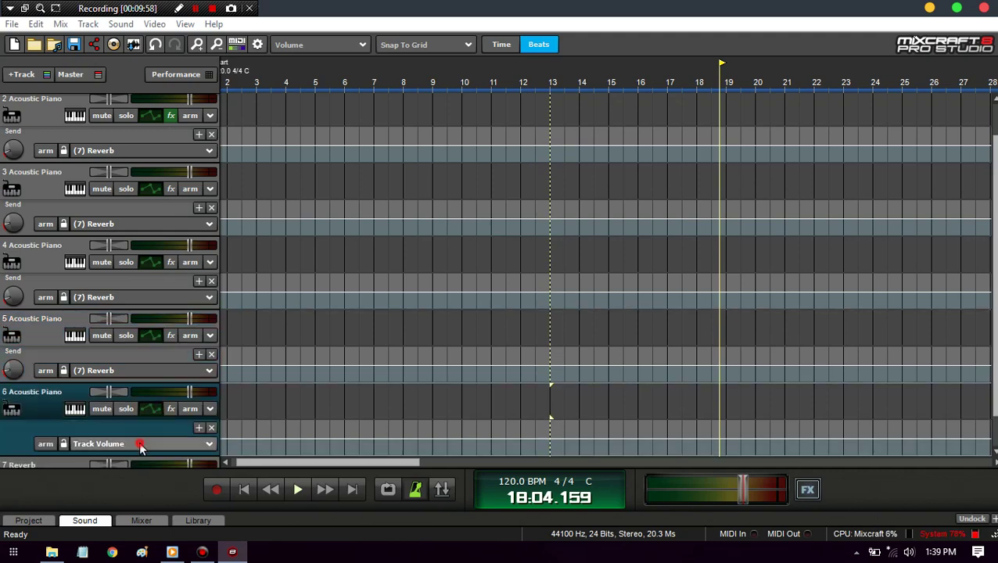
{"action": "left_click", "coordinate": [138, 444]}
{"action": "left_click", "coordinate": [116, 325]}
{"action": "mouse_move", "coordinate": [14, 440]}
{"action": "left_mouse_down"}
{"action": "mouse_move", "coordinate": [23, 369]}
{"action": "mouse_move", "coordinate": [14, 438]}
{"action": "left_mouse_up"}
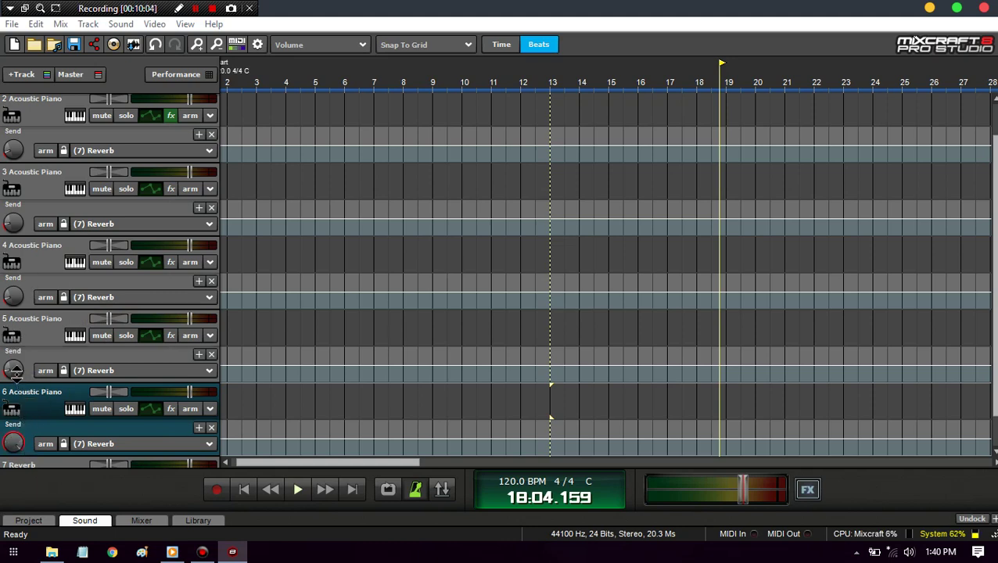
Step: Select the send controls on tracks 5 and 4 and review the track list
{"action": "left_click", "coordinate": [14, 372]}
{"action": "left_click", "coordinate": [13, 296]}
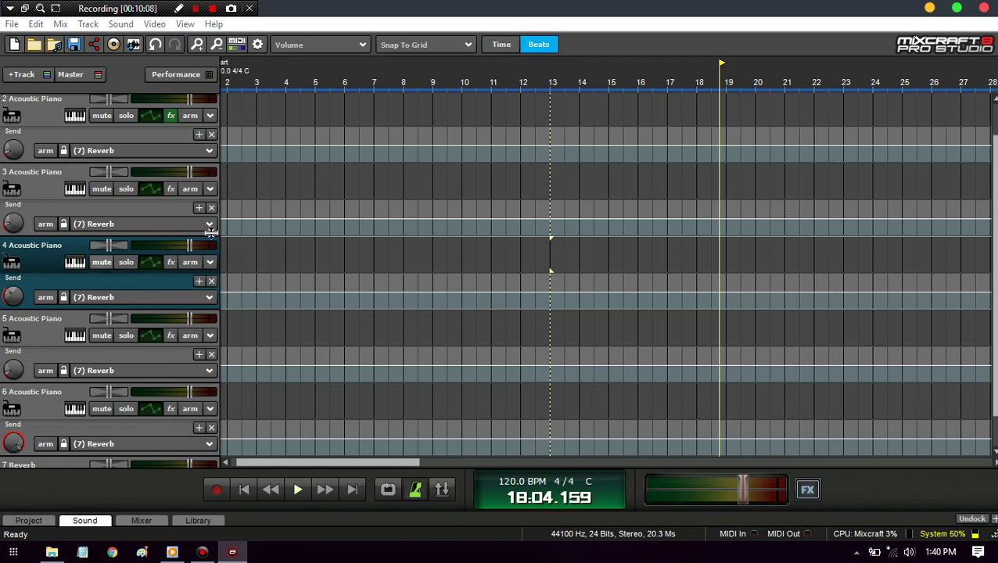
{"action": "scroll", "coordinate": [145, 205], "scroll_direction": "down", "scroll_amount": 2}
{"action": "scroll", "coordinate": [147, 234], "scroll_direction": "up", "scroll_amount": 3}
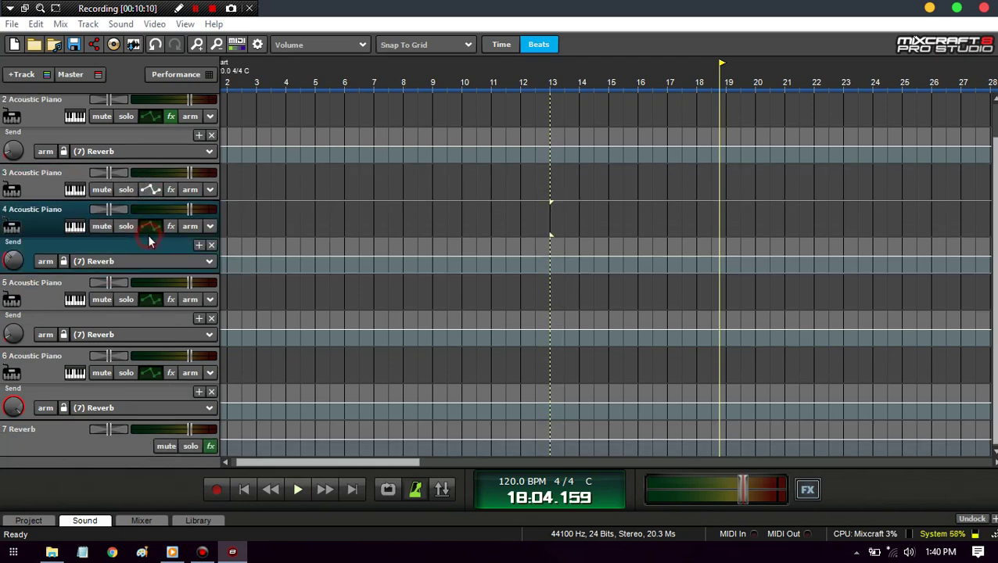
Step: Collapse the send automation lanes on tracks 5, 6 and 2
{"action": "left_click", "coordinate": [151, 303]}
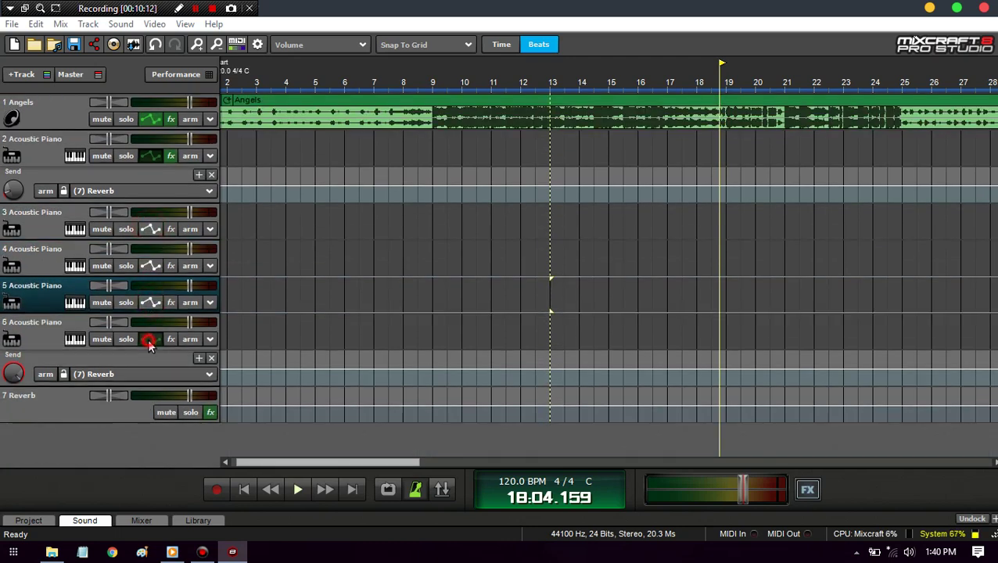
{"action": "left_click", "coordinate": [149, 341]}
{"action": "left_click", "coordinate": [149, 157]}
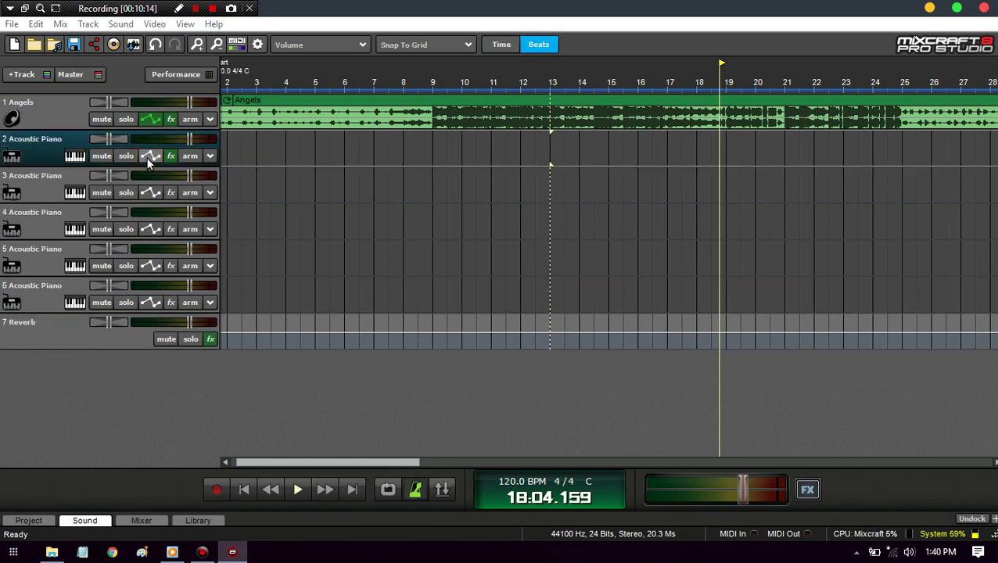